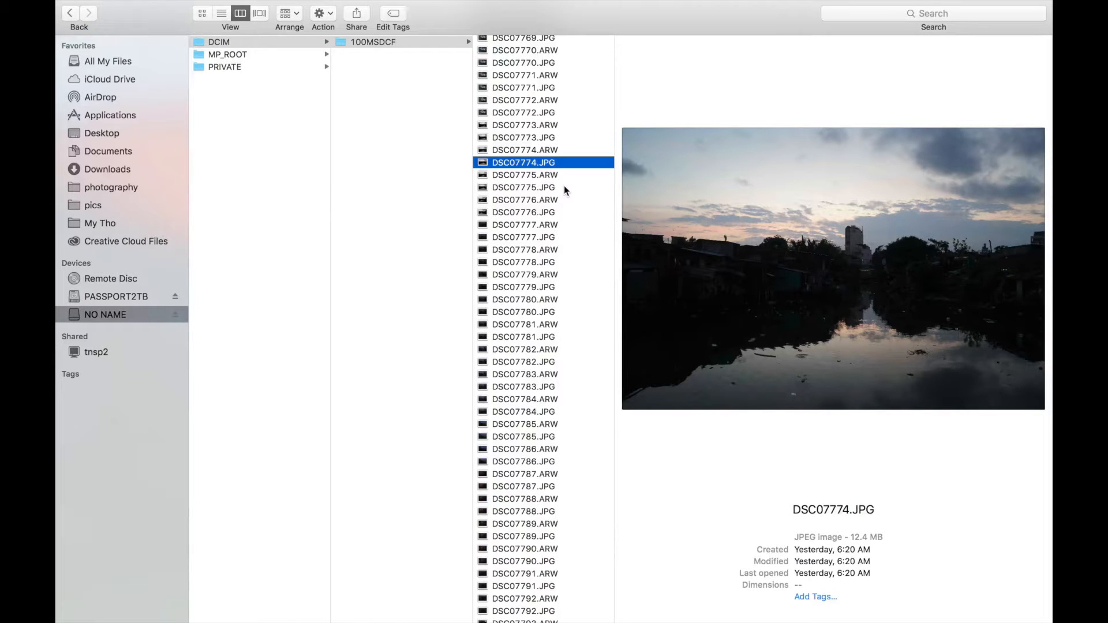
- Preview the photos DSC07774 through DSC07776 in the camera card's 100MSDCF folder
{"action": "left_click", "coordinate": [560, 150]}
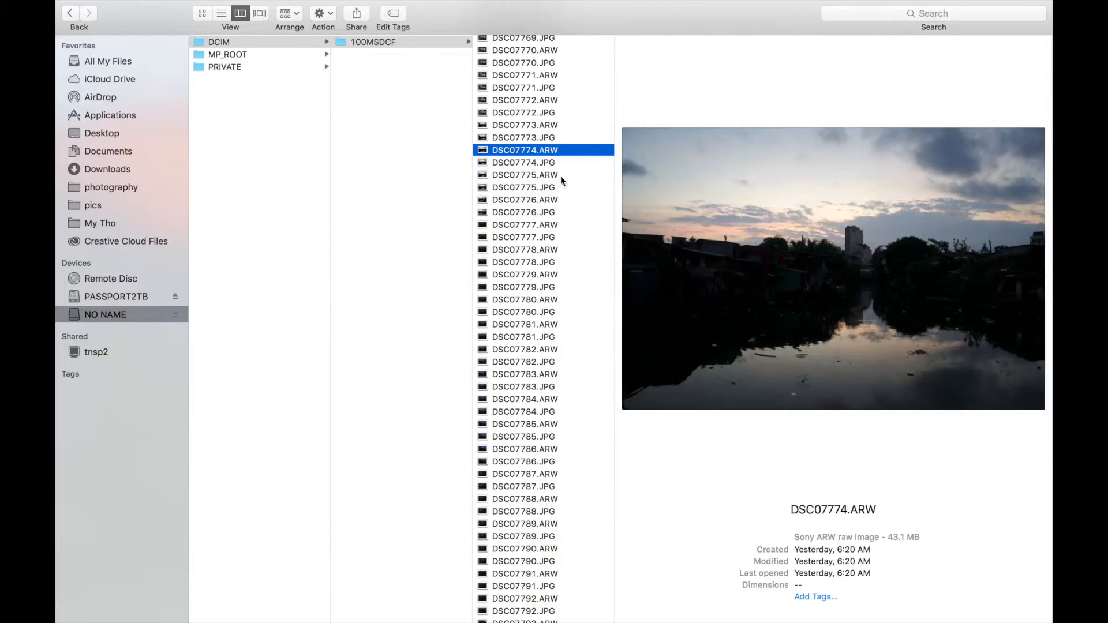
{"action": "left_click", "coordinate": [562, 176]}
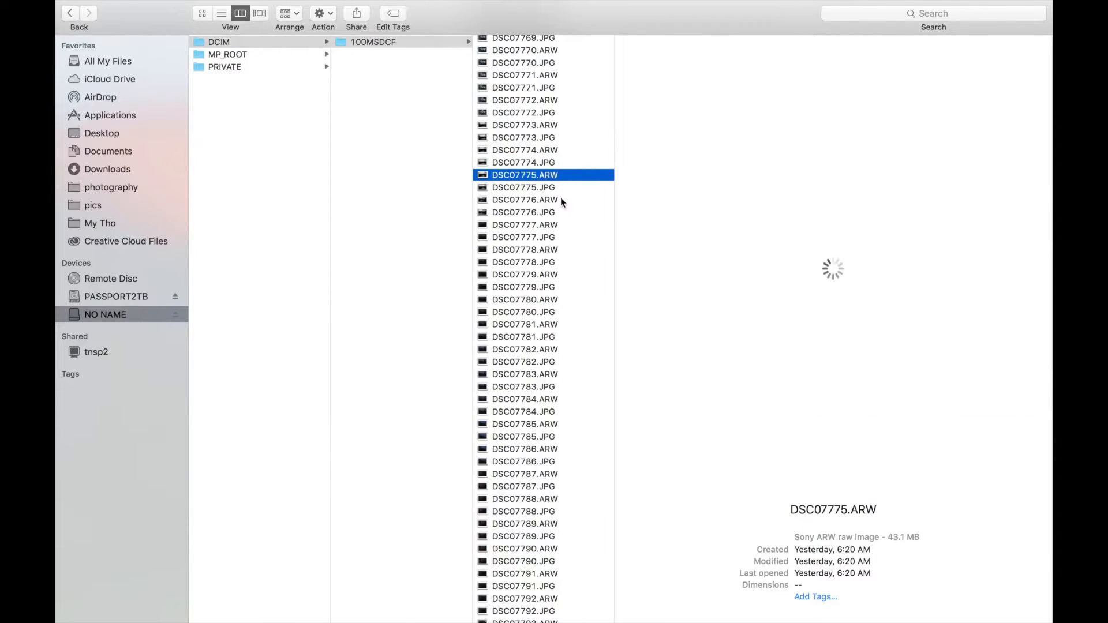
{"action": "left_click", "coordinate": [561, 200]}
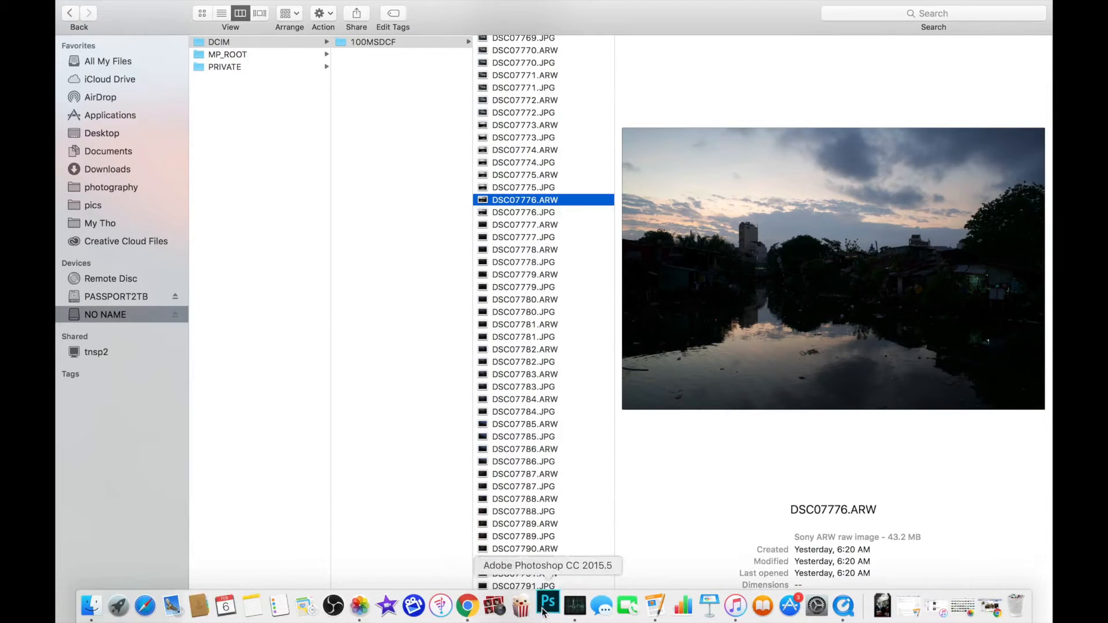
- Launch Photoshop and start the Photomerge automation command
{"action": "left_click", "coordinate": [545, 612]}
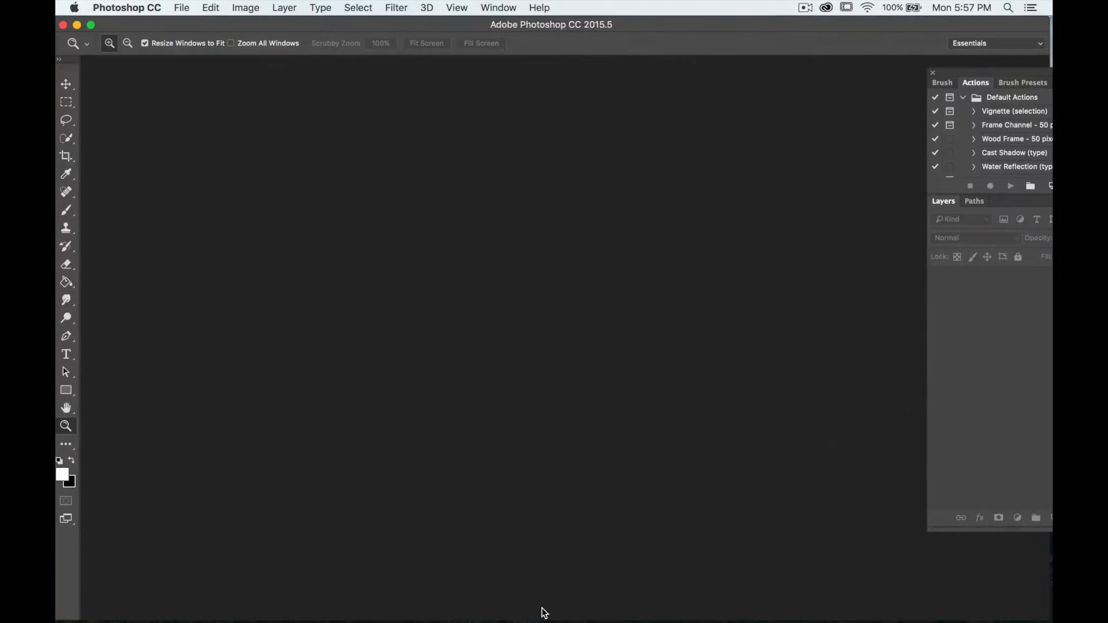
{"action": "left_click", "coordinate": [182, 8]}
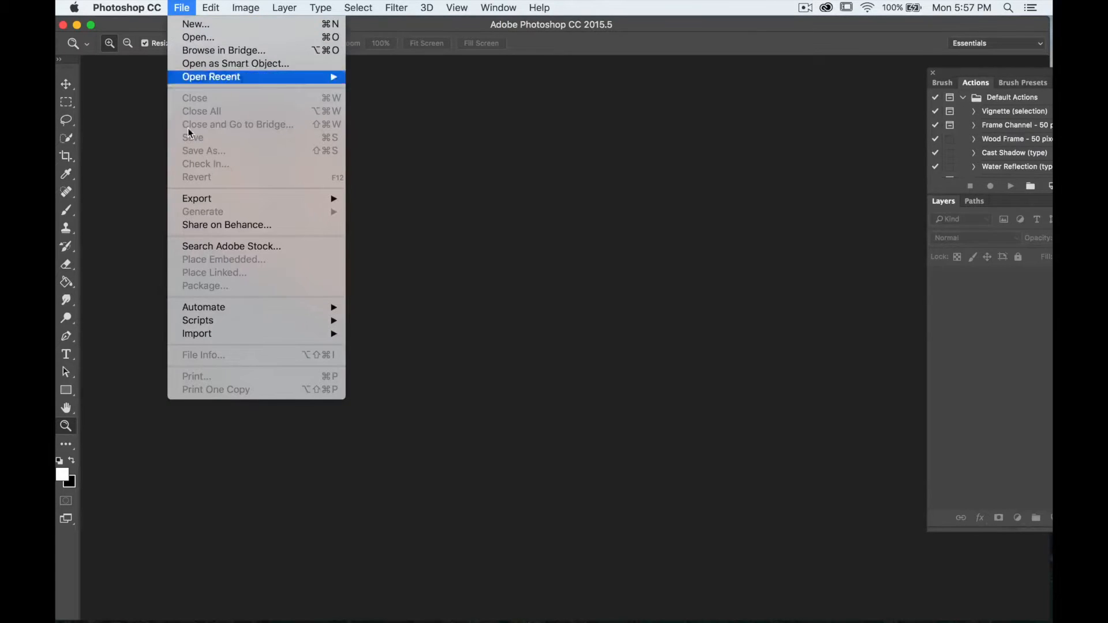
{"action": "mouse_move", "coordinate": [205, 307]}
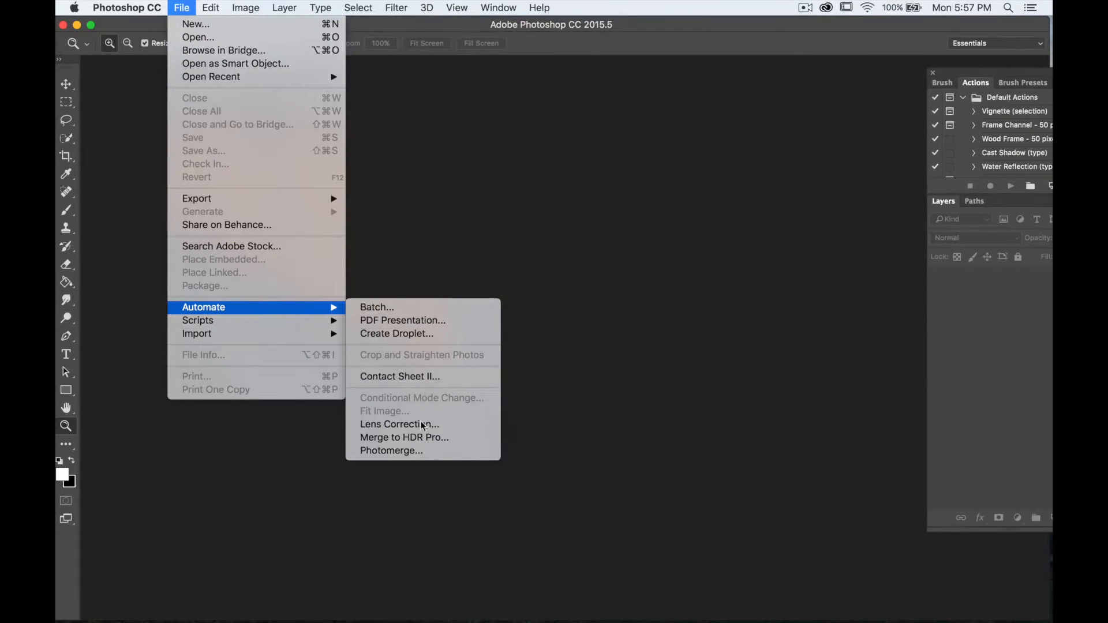
{"action": "left_click", "coordinate": [393, 450]}
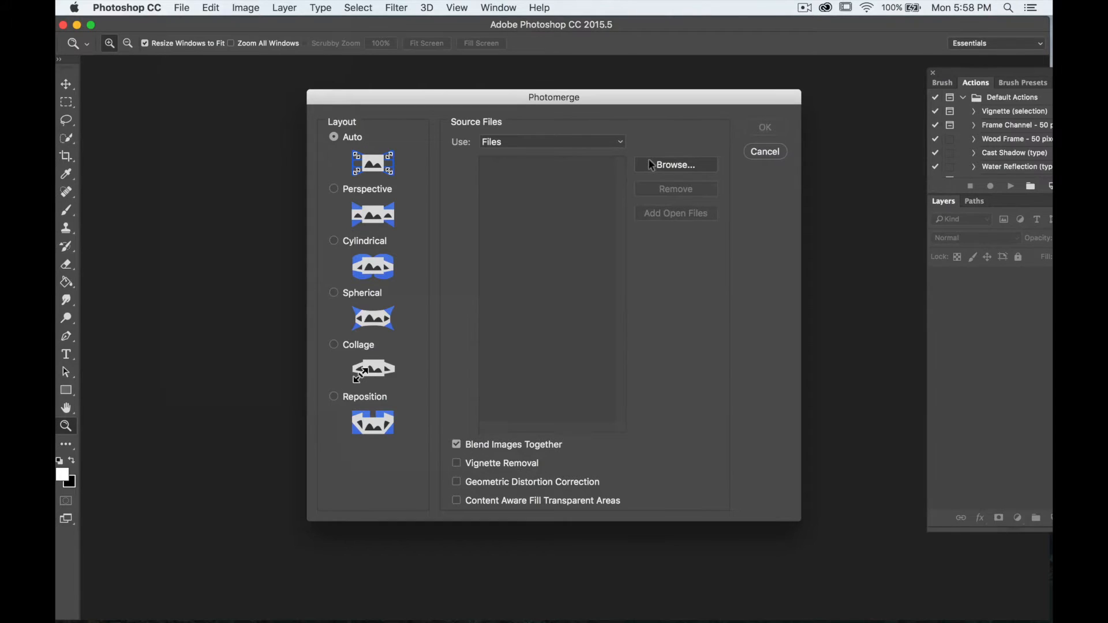
- Browse for source files and navigate to the 100MSDCF folder inside DCIM on the NO NAME card
{"action": "left_click", "coordinate": [652, 166]}
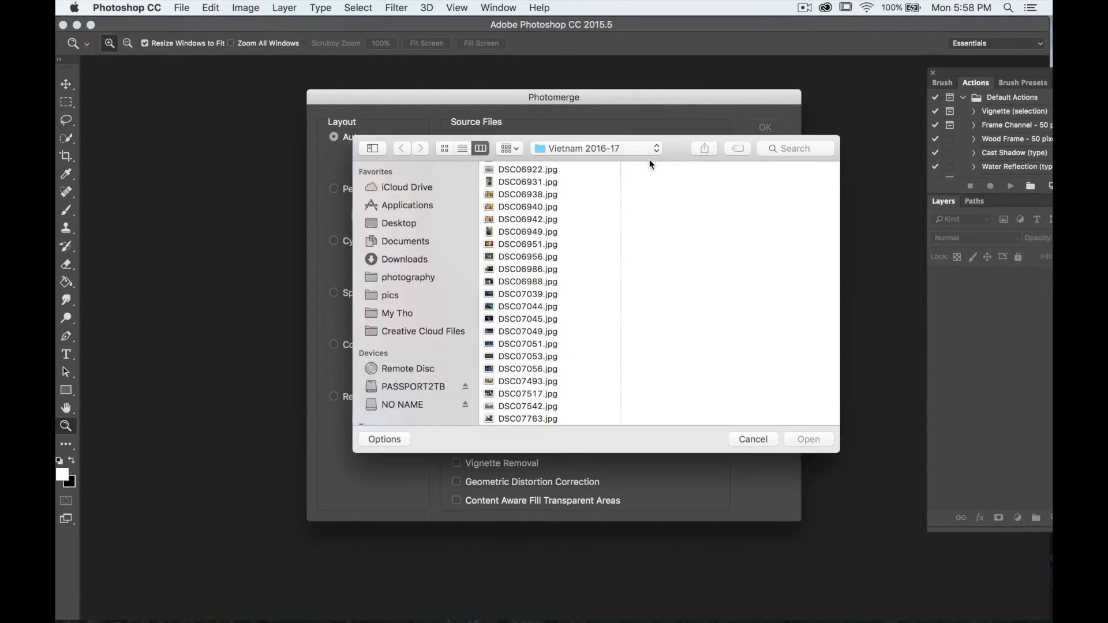
{"action": "left_click", "coordinate": [419, 405]}
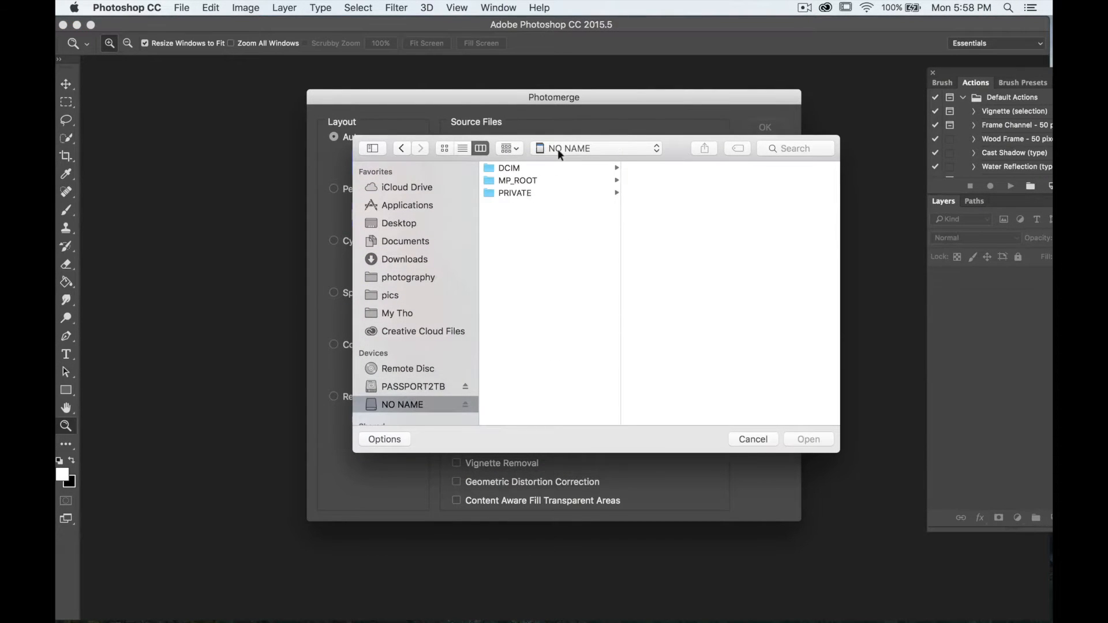
{"action": "left_click", "coordinate": [558, 166]}
{"action": "left_click", "coordinate": [684, 172]}
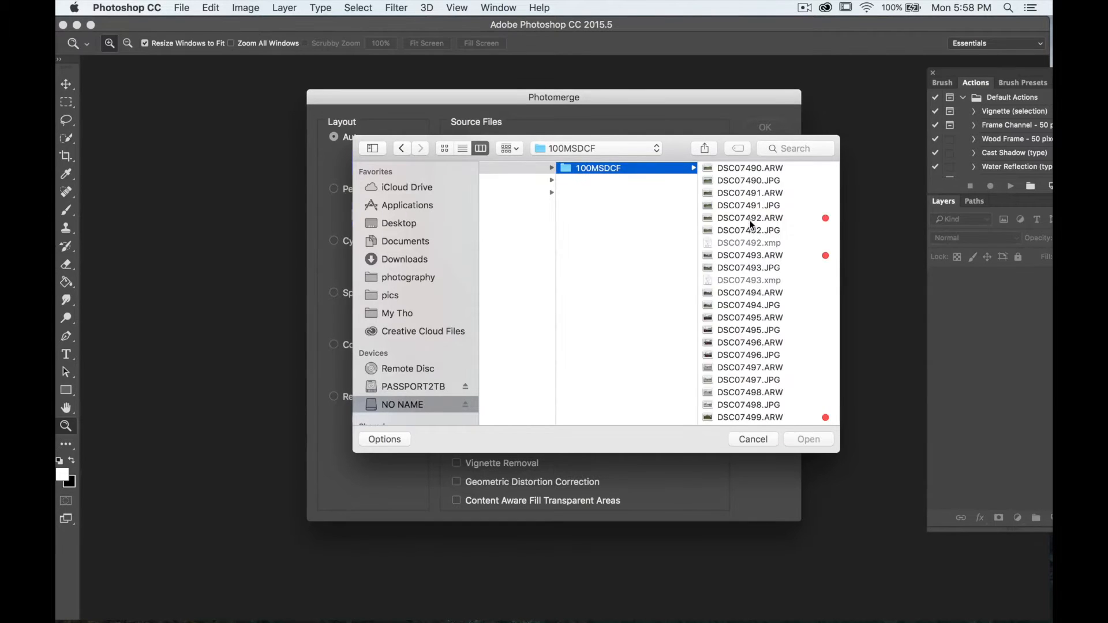
{"action": "left_click_drag", "start_coordinate": [839, 449], "coordinate": [1052, 508]}
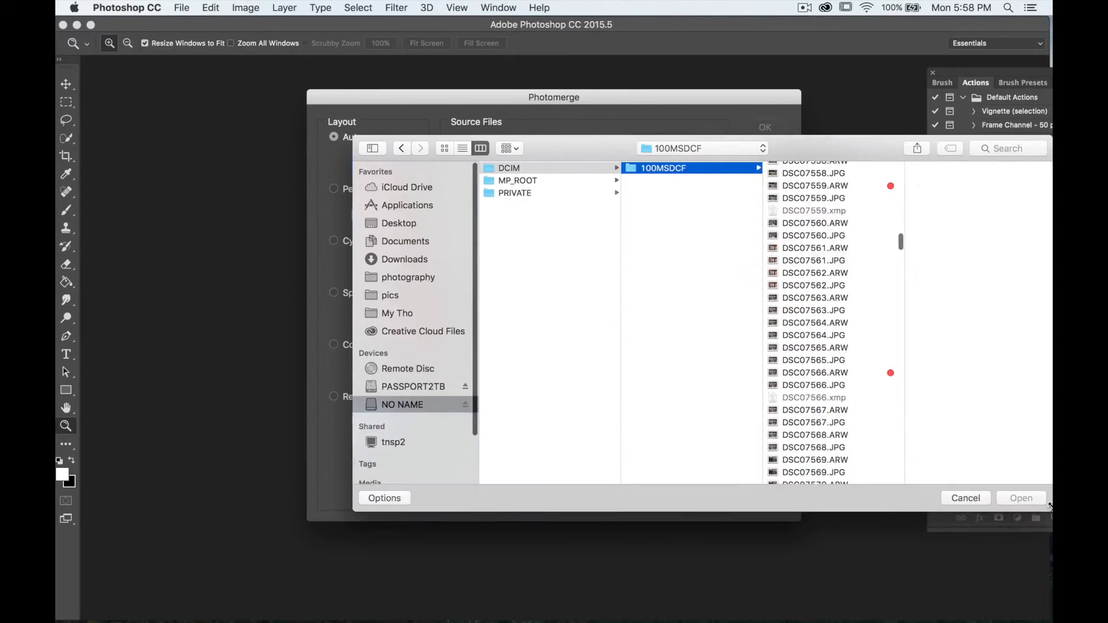
{"action": "left_click_drag", "start_coordinate": [870, 141], "coordinate": [676, 84]}
{"action": "scroll", "coordinate": [591, 222], "scroll_direction": "down", "scroll_amount": 20}
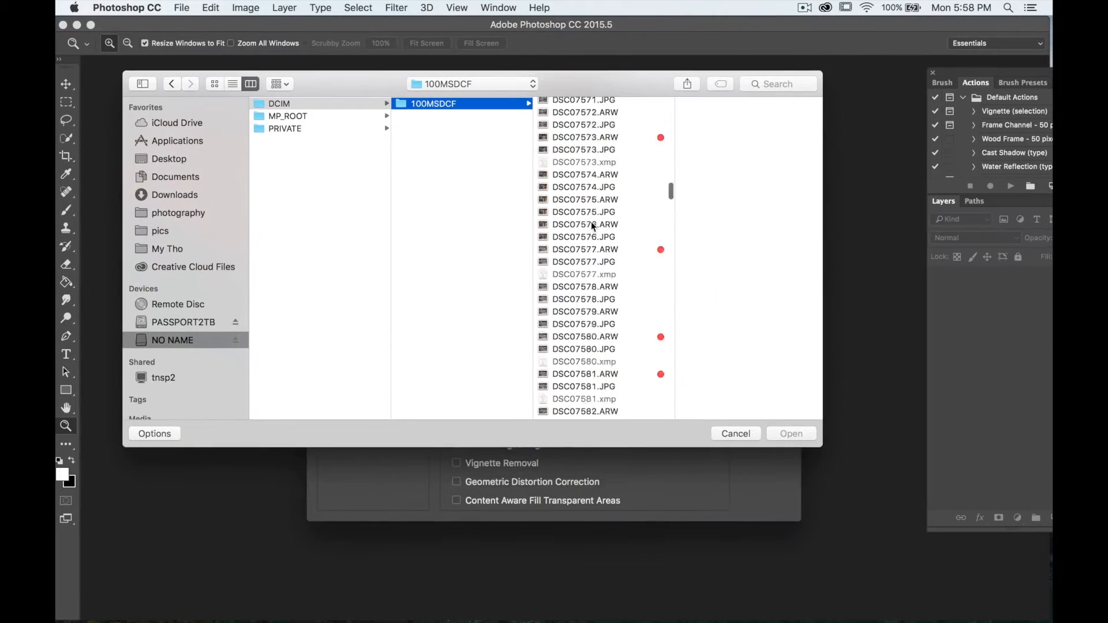
{"action": "scroll", "coordinate": [595, 278], "scroll_direction": "down", "scroll_amount": 20}
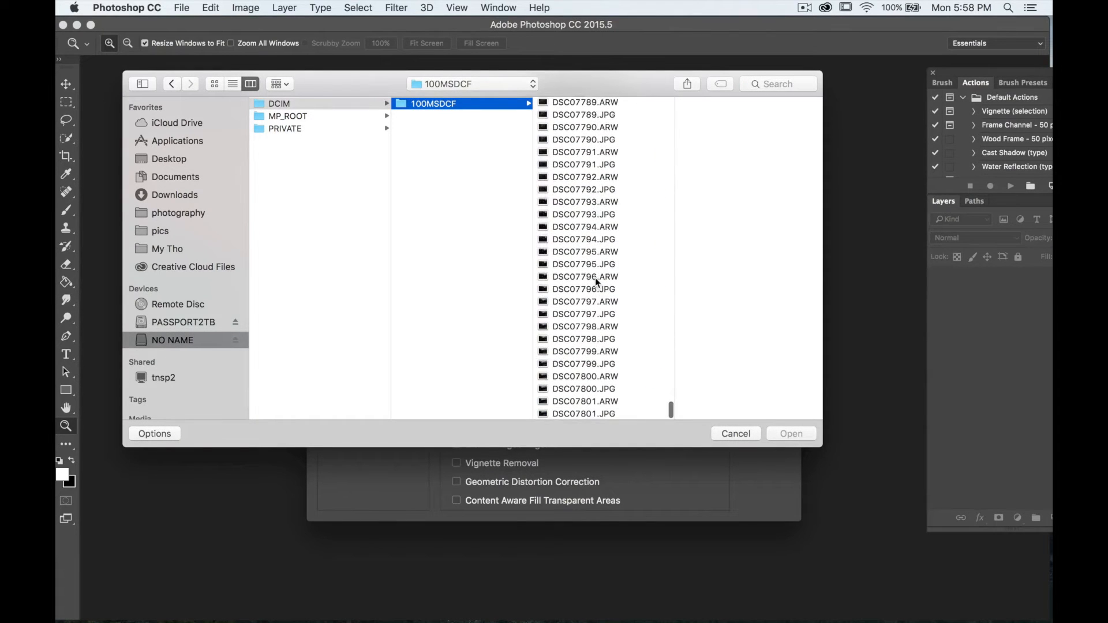
{"action": "scroll", "coordinate": [595, 278], "scroll_direction": "up", "scroll_amount": 5}
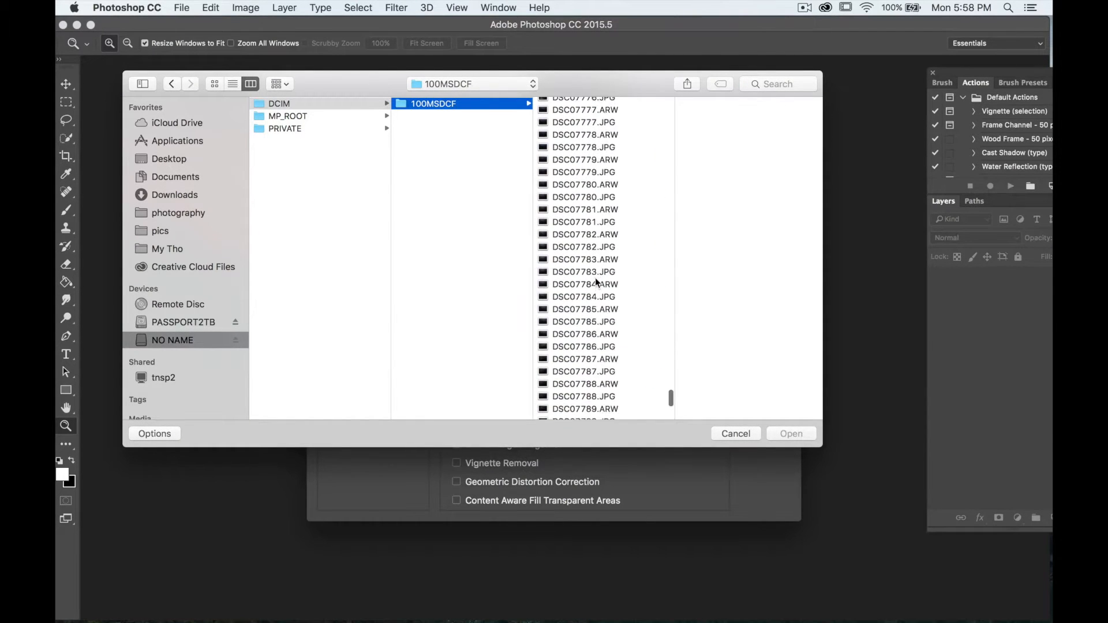
{"action": "scroll", "coordinate": [605, 221], "scroll_direction": "up", "scroll_amount": 2}
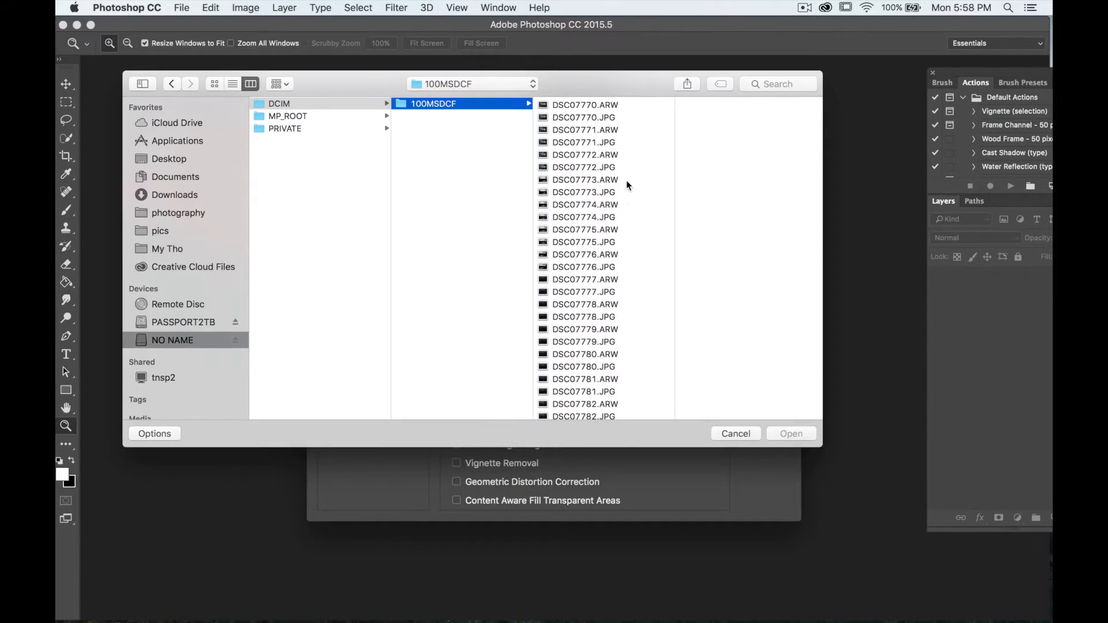
- Select DSC07774.ARW, DSC07775.ARW and DSC07776.ARW as source files and merge them with the Auto layout
{"action": "left_click", "coordinate": [622, 195]}
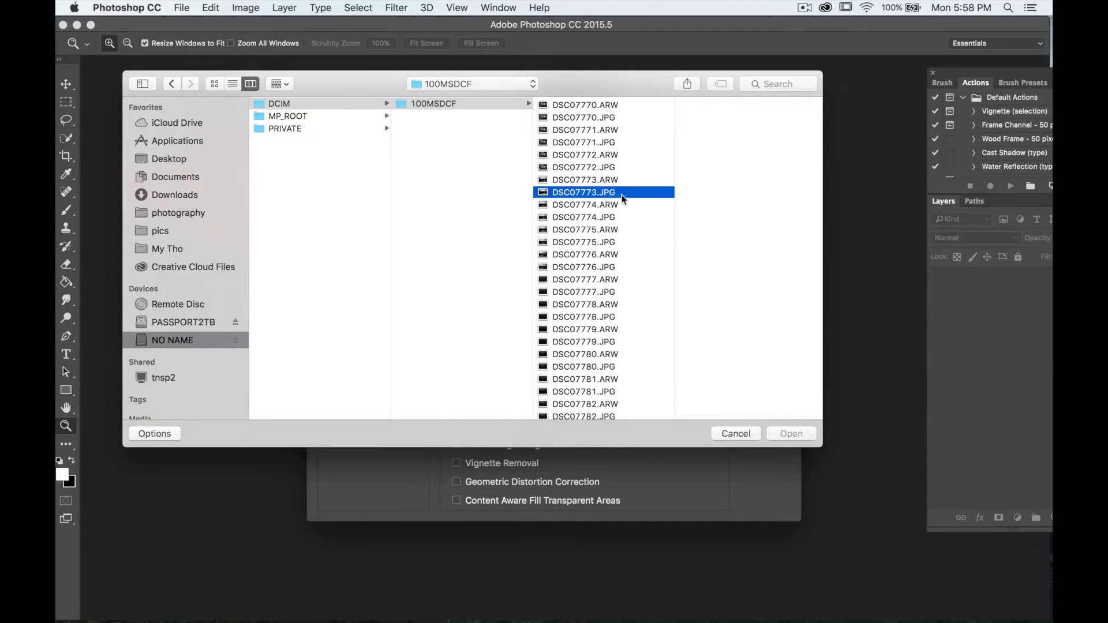
{"action": "left_click", "coordinate": [621, 215]}
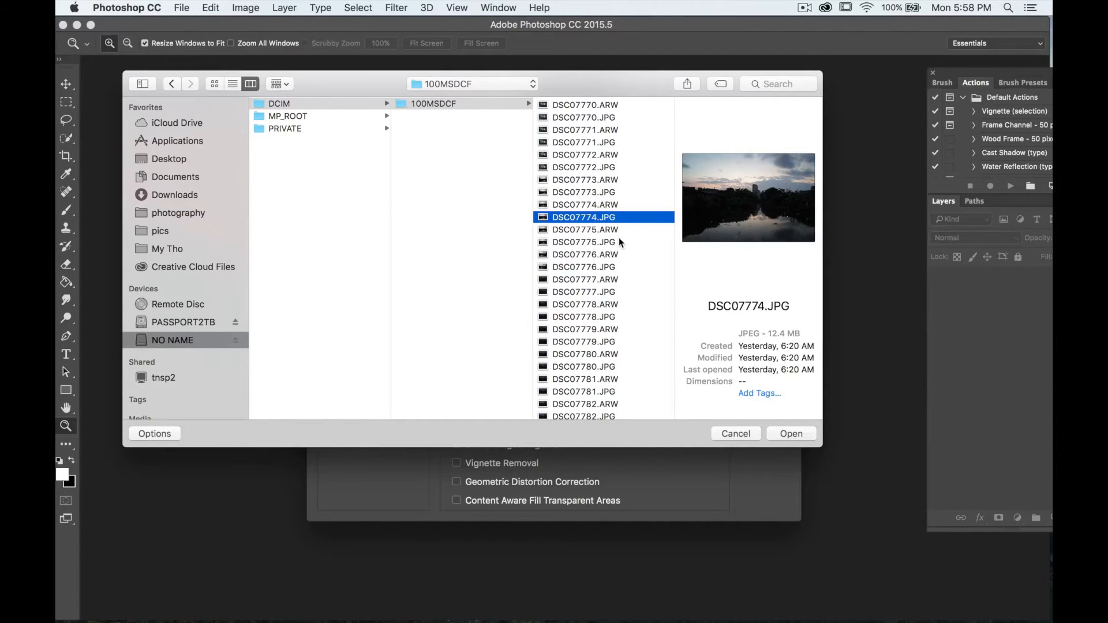
{"action": "left_click", "coordinate": [620, 206]}
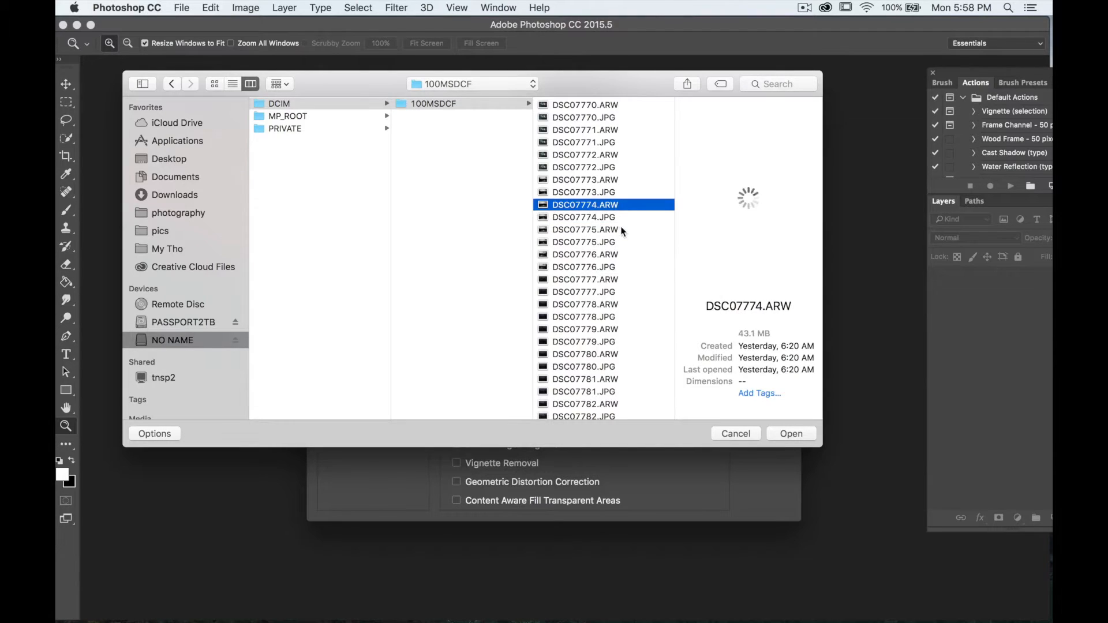
{"action": "left_click", "coordinate": [622, 230], "text": "super"}
{"action": "left_click", "coordinate": [623, 255], "text": "super"}
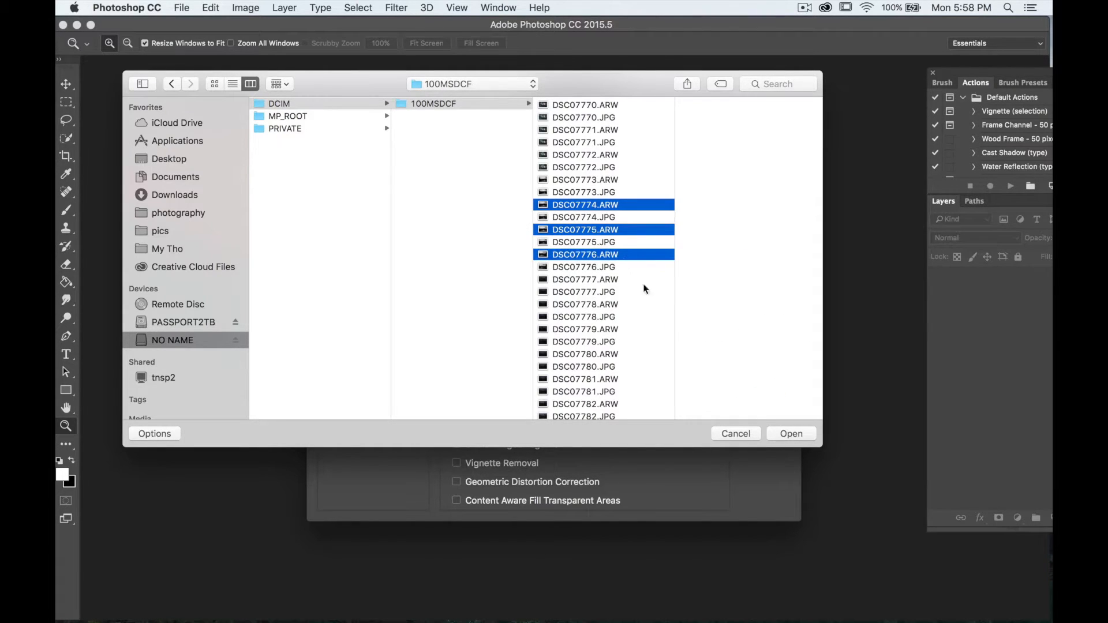
{"action": "left_click", "coordinate": [791, 433]}
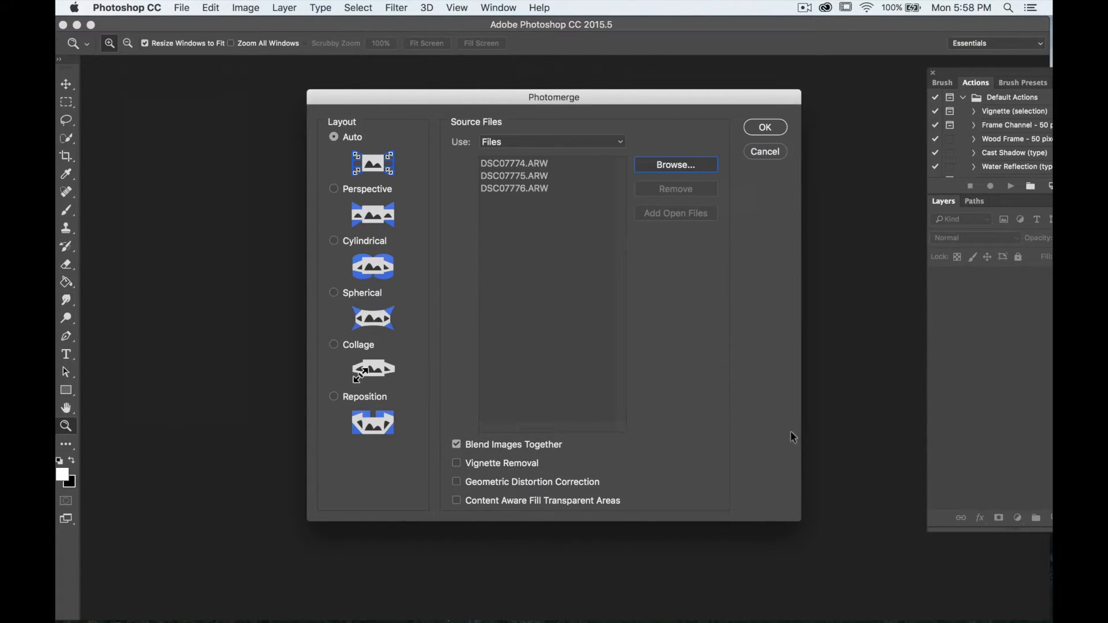
{"action": "left_click", "coordinate": [768, 127]}
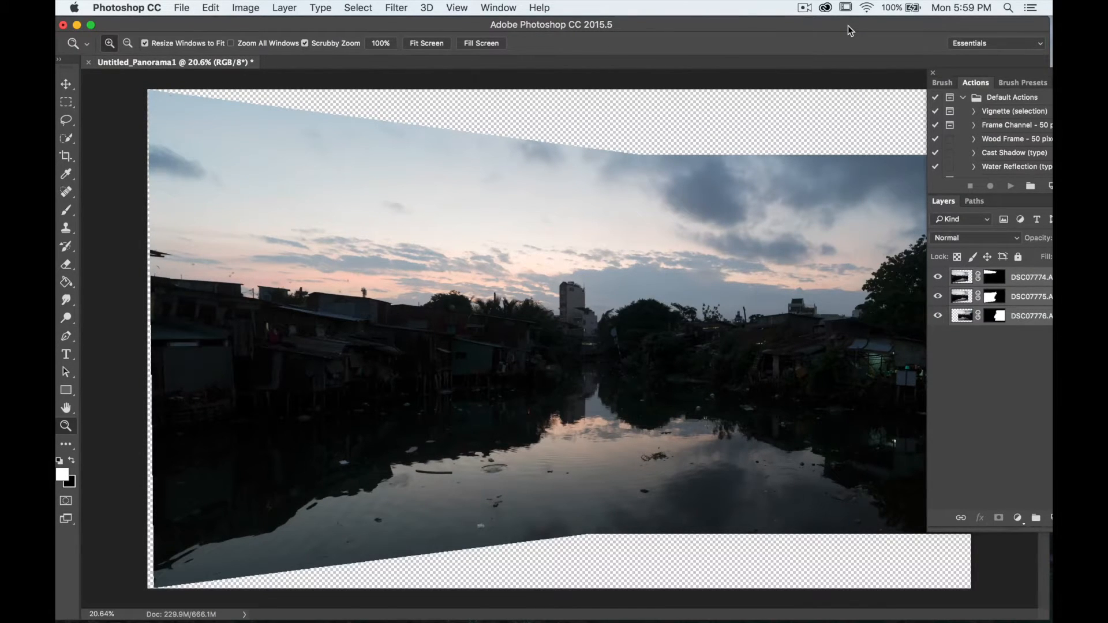
{"action": "left_click_drag", "start_coordinate": [847, 26], "coordinate": [757, 22]}
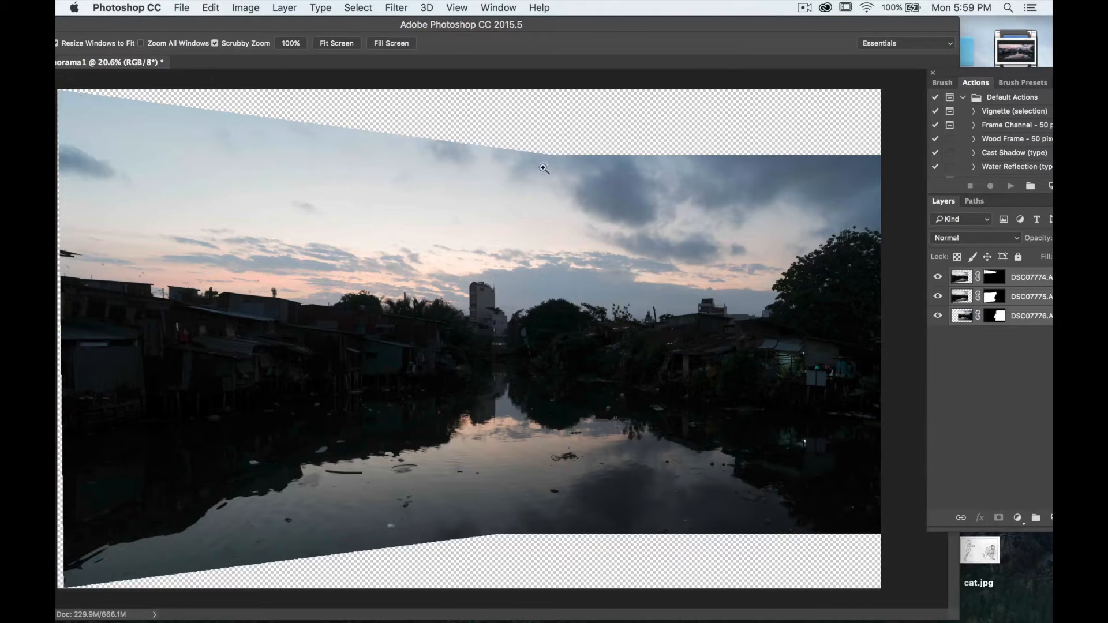
{"action": "mouse_move", "coordinate": [195, 24]}
{"action": "left_mouse_down"}
{"action": "mouse_move", "coordinate": [219, 23]}
{"action": "mouse_move", "coordinate": [208, 22]}
{"action": "left_mouse_up"}
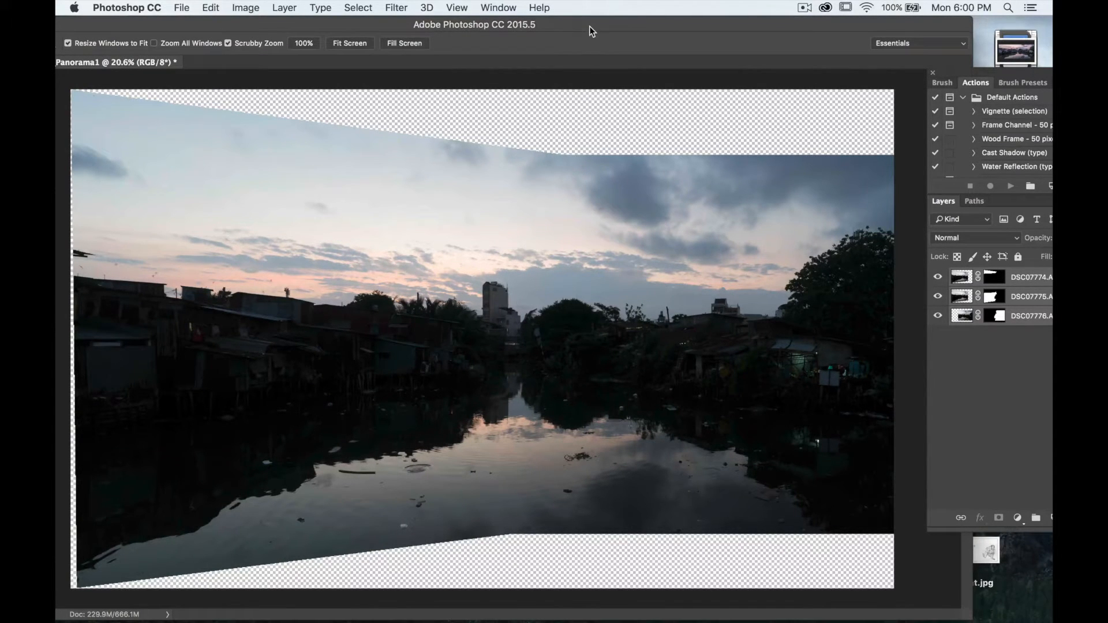
{"action": "left_click_drag", "start_coordinate": [745, 26], "coordinate": [756, 25]}
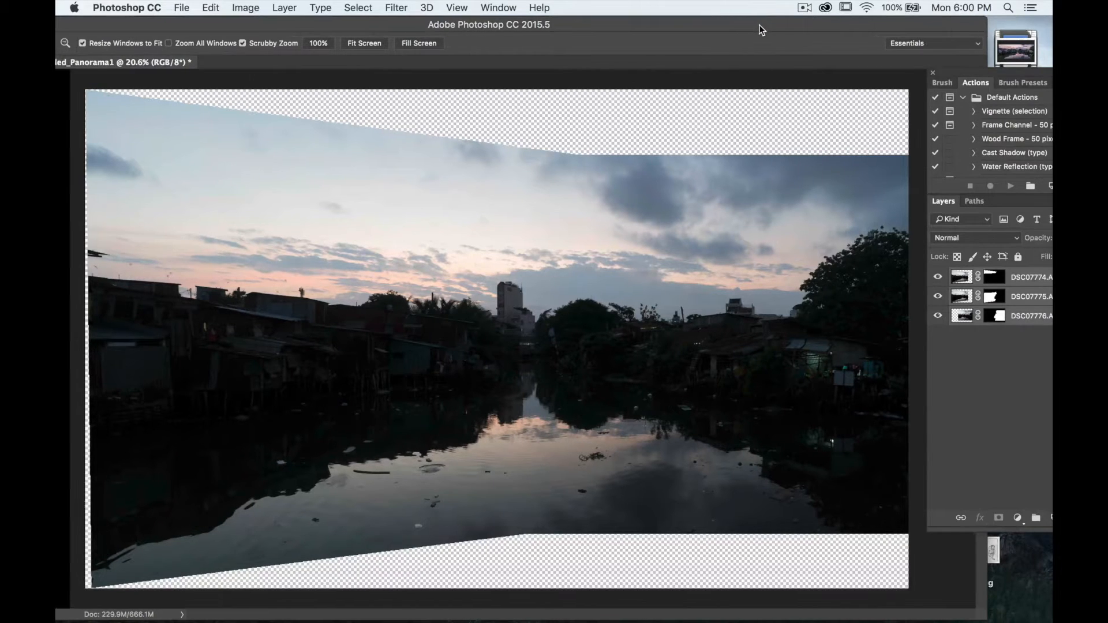
- Inspect the merged panorama closely across its stitched areas and edges
{"action": "left_click", "coordinate": [592, 288]}
{"action": "scroll", "coordinate": [592, 287], "scroll_direction": "down", "scroll_amount": 6}
{"action": "scroll", "coordinate": [592, 288], "scroll_direction": "right", "scroll_amount": 10}
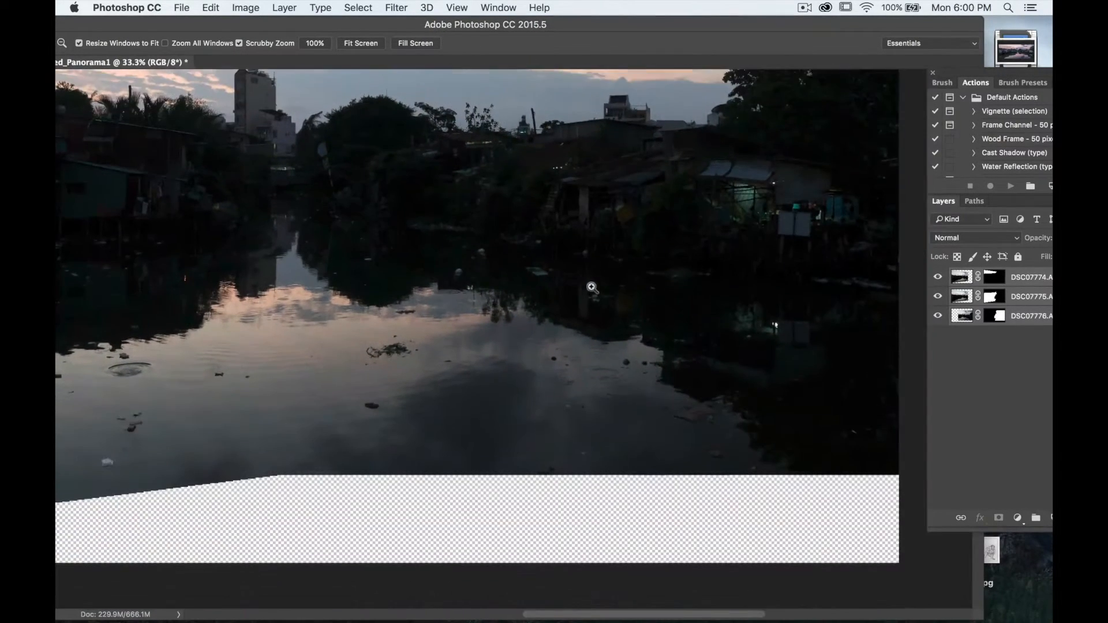
{"action": "scroll", "coordinate": [593, 287], "scroll_direction": "up", "scroll_amount": 3}
{"action": "scroll", "coordinate": [592, 288], "scroll_direction": "left", "scroll_amount": 15}
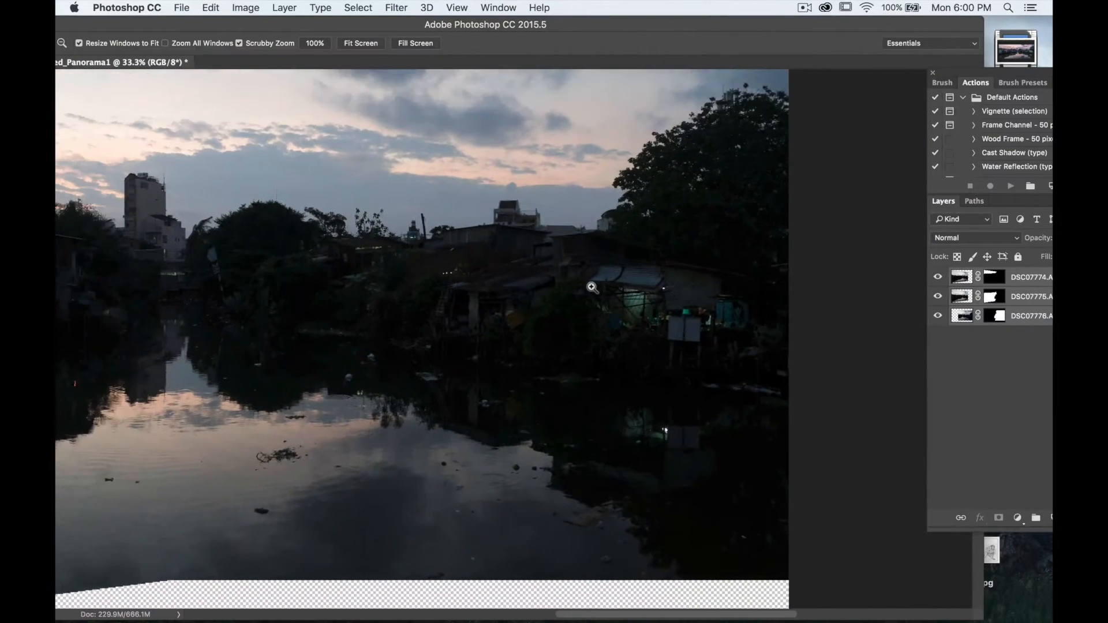
{"action": "scroll", "coordinate": [593, 288], "scroll_direction": "down", "scroll_amount": 4}
{"action": "scroll", "coordinate": [592, 288], "scroll_direction": "left", "scroll_amount": 2}
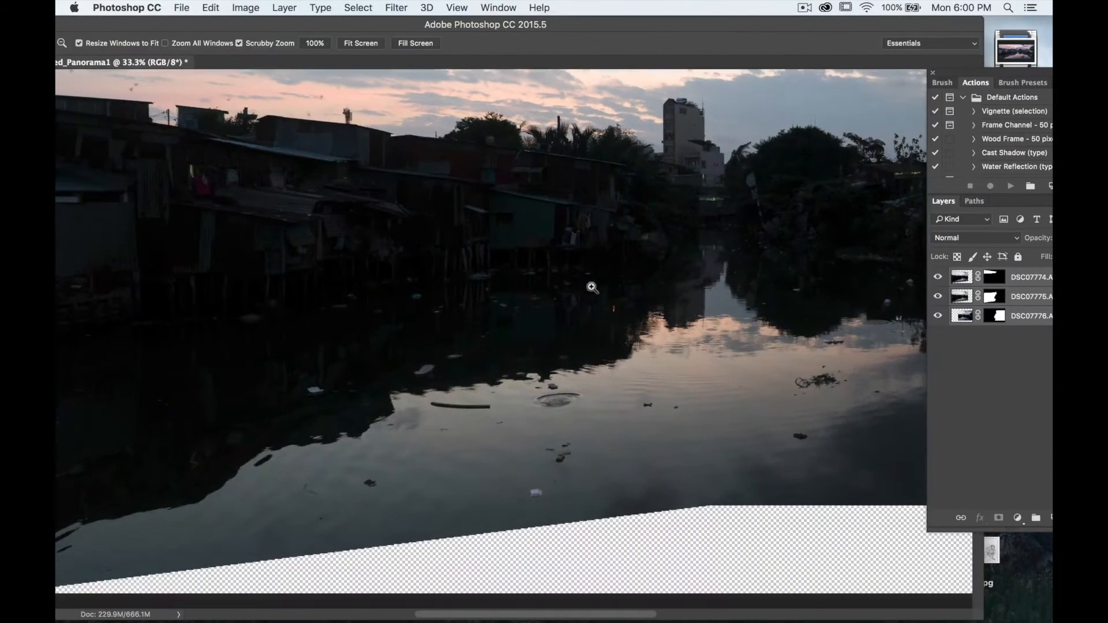
{"action": "scroll", "coordinate": [593, 288], "scroll_direction": "down", "scroll_amount": 3}
{"action": "scroll", "coordinate": [593, 288], "scroll_direction": "right", "scroll_amount": 3}
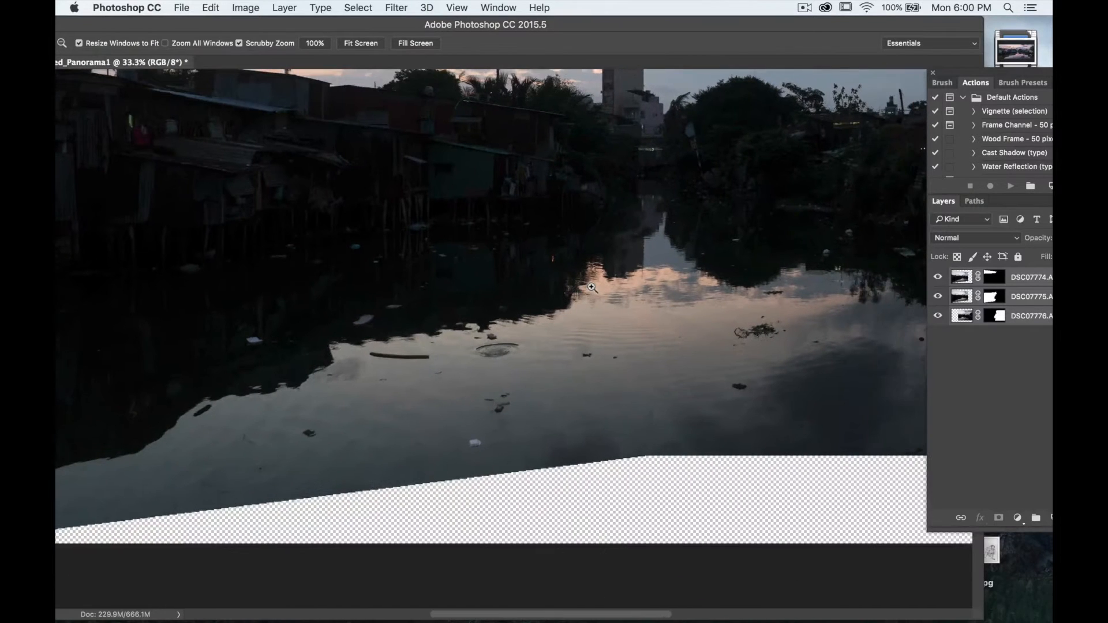
{"action": "scroll", "coordinate": [611, 377], "scroll_direction": "left", "scroll_amount": 12}
{"action": "scroll", "coordinate": [611, 377], "scroll_direction": "up", "scroll_amount": 12}
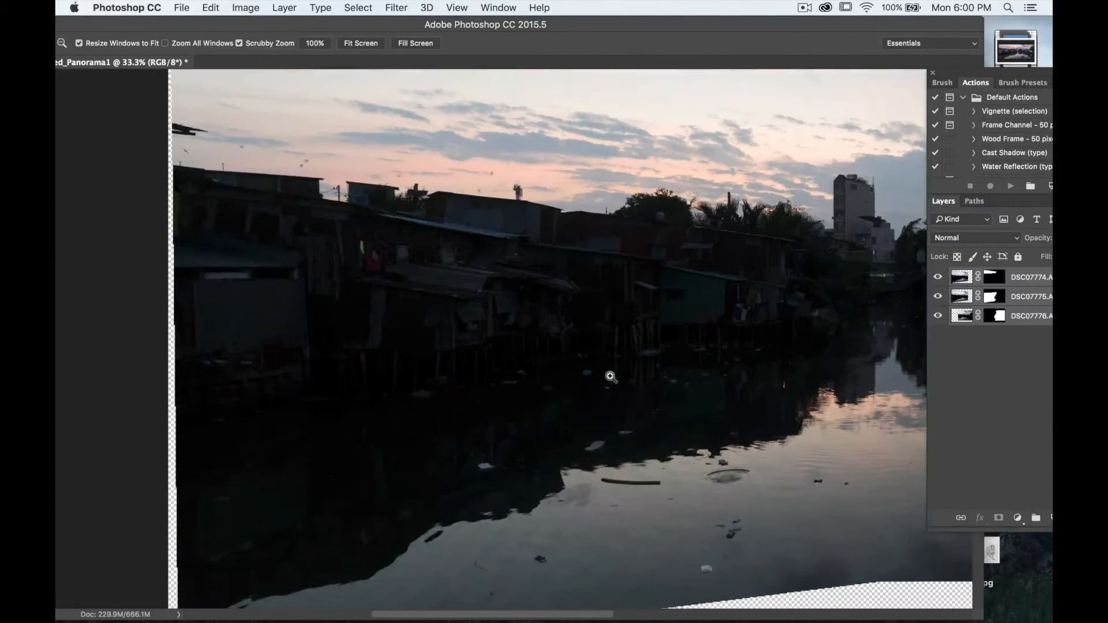
{"action": "scroll", "coordinate": [611, 377], "scroll_direction": "right", "scroll_amount": 5}
{"action": "scroll", "coordinate": [611, 377], "scroll_direction": "right", "scroll_amount": 10}
{"action": "scroll", "coordinate": [611, 377], "scroll_direction": "up", "scroll_amount": 2}
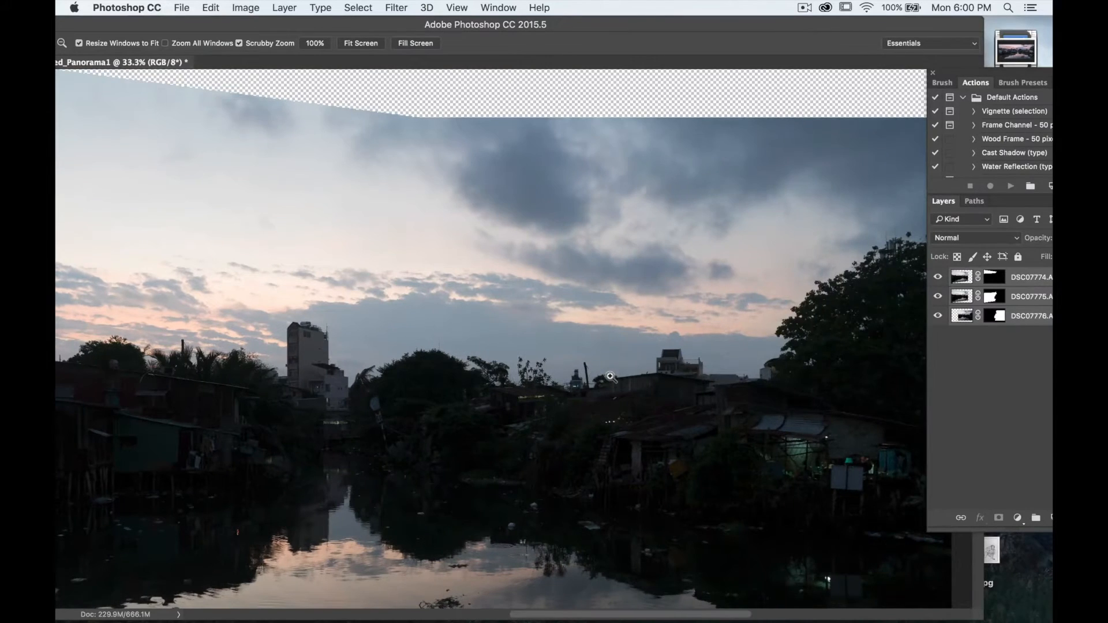
{"action": "left_click_drag", "start_coordinate": [610, 377], "coordinate": [610, 377]}
{"action": "scroll", "coordinate": [611, 377], "scroll_direction": "left", "scroll_amount": 15}
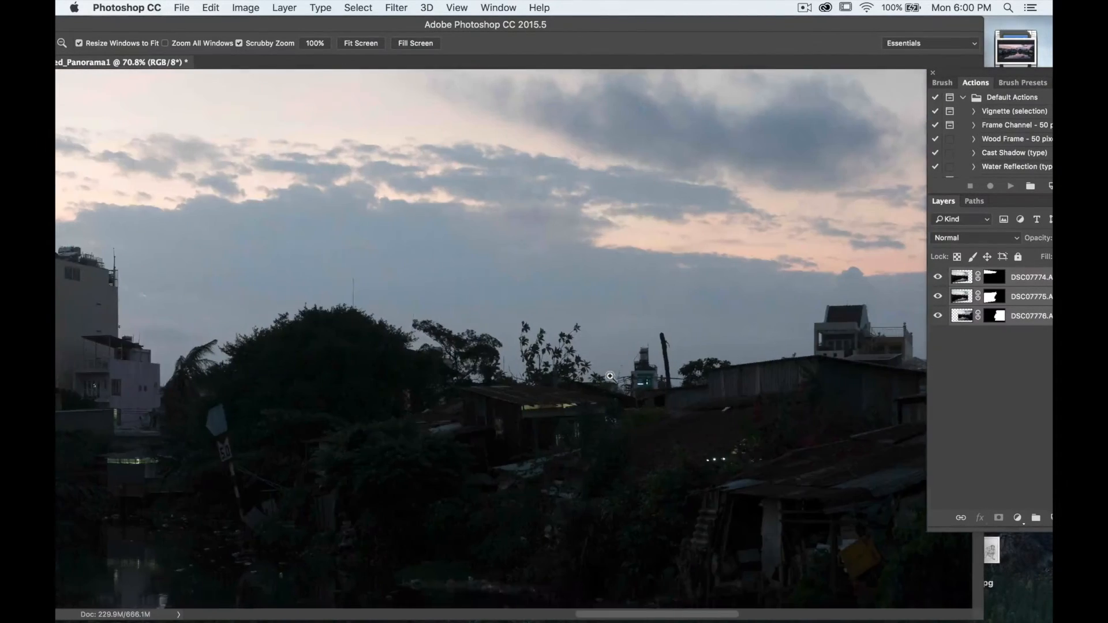
{"action": "scroll", "coordinate": [611, 377], "scroll_direction": "left", "scroll_amount": 15}
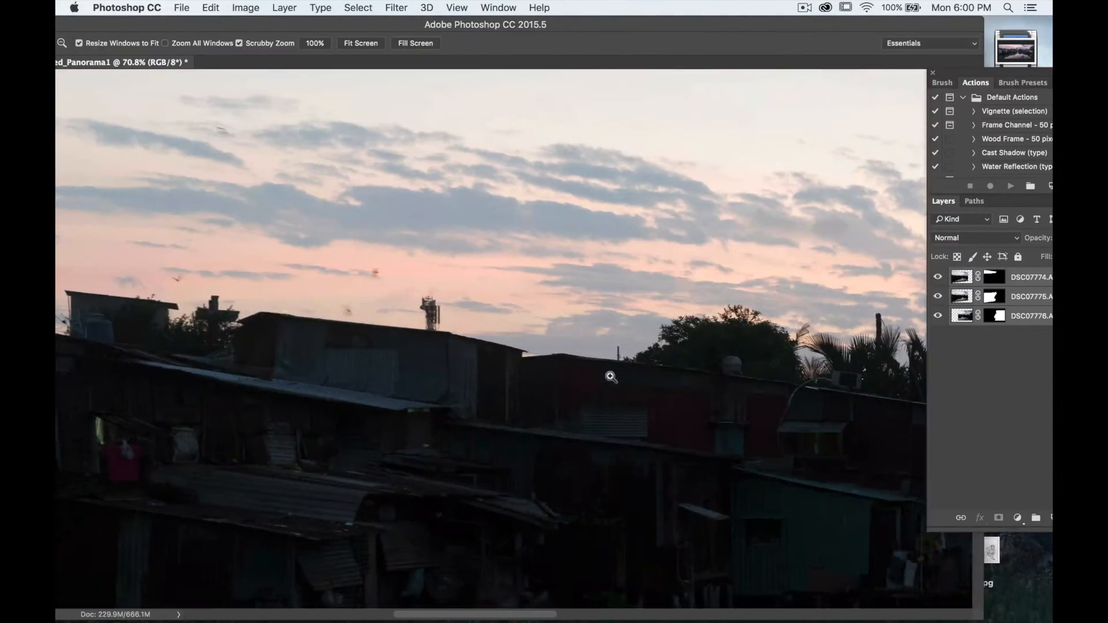
{"action": "scroll", "coordinate": [611, 376], "scroll_direction": "left", "scroll_amount": 5}
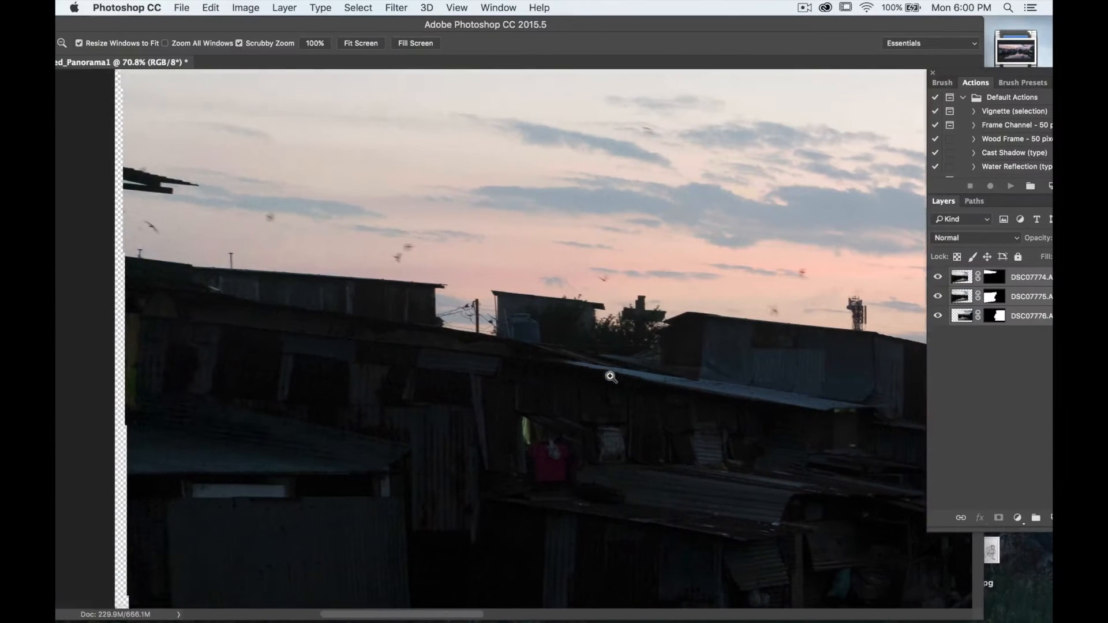
{"action": "scroll", "coordinate": [611, 377], "scroll_direction": "down", "scroll_amount": 3}
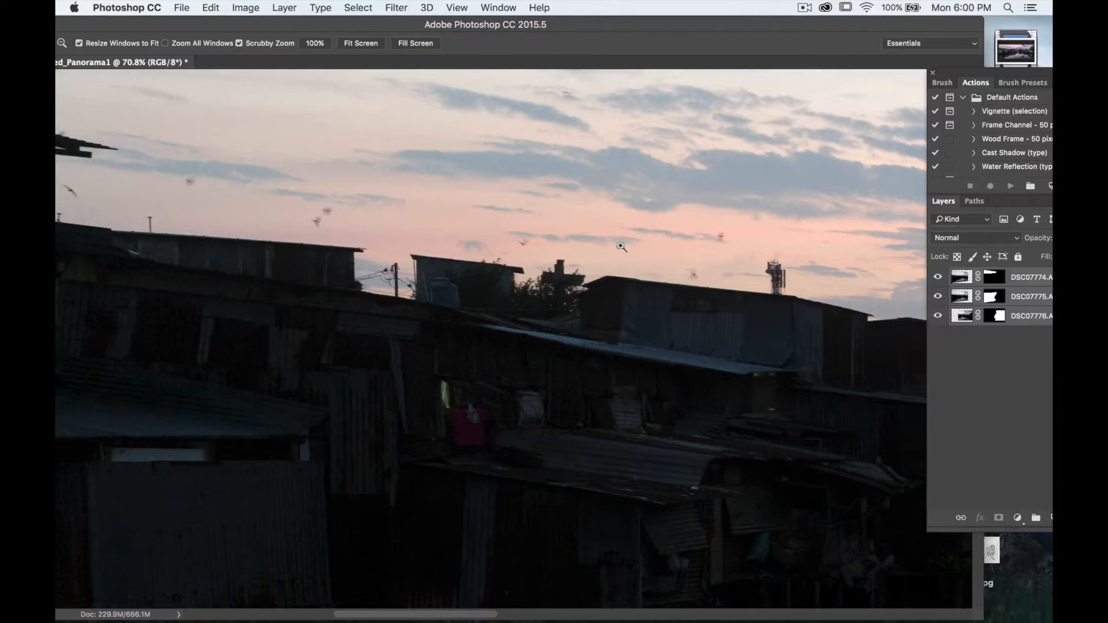
{"action": "scroll", "coordinate": [557, 276], "scroll_direction": "down", "scroll_amount": 5}
{"action": "scroll", "coordinate": [558, 276], "scroll_direction": "left", "scroll_amount": 1}
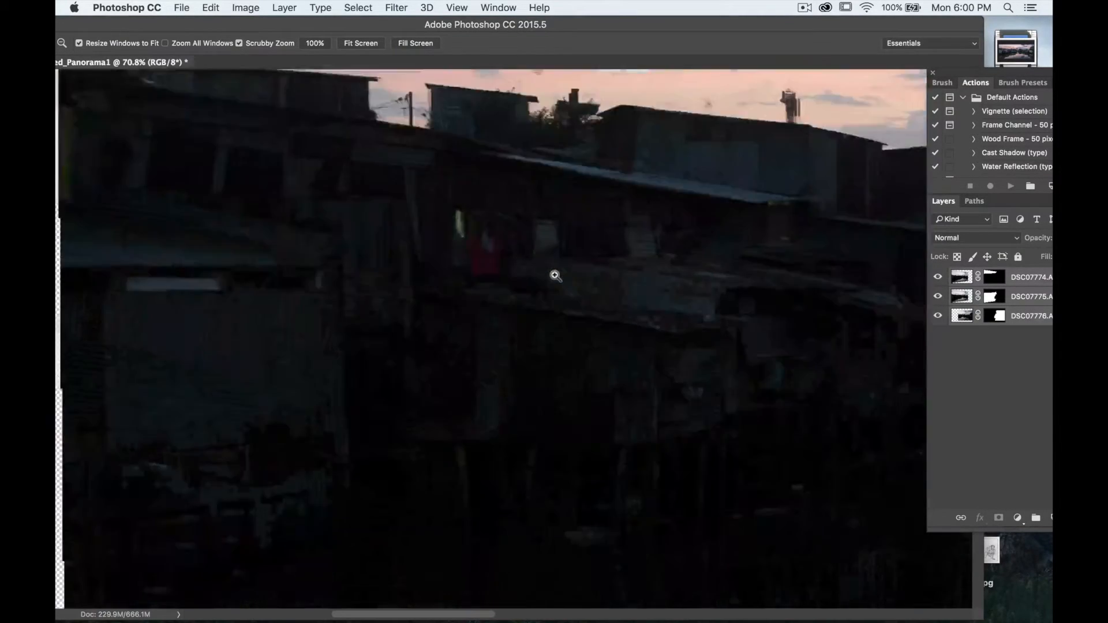
- Flatten the merged panorama's three layers into a single background layer
{"action": "scroll", "coordinate": [555, 276], "scroll_direction": "down", "scroll_amount": 5}
{"action": "scroll", "coordinate": [555, 276], "scroll_direction": "down", "scroll_amount": 5}
{"action": "scroll", "coordinate": [555, 276], "scroll_direction": "down", "scroll_amount": 4}
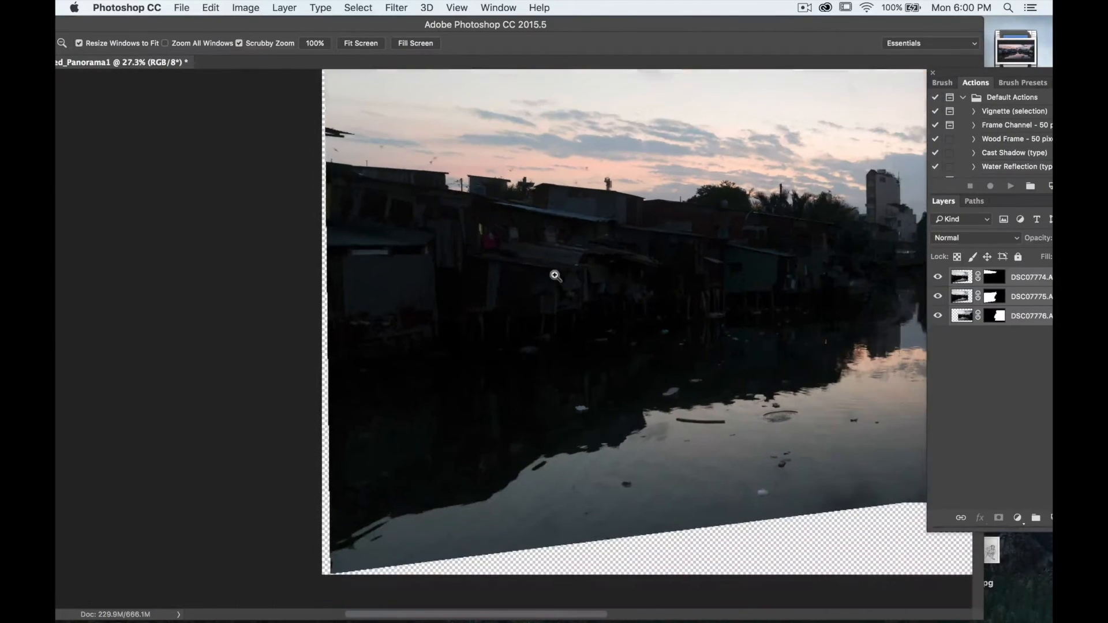
{"action": "scroll", "coordinate": [555, 276], "scroll_direction": "right", "scroll_amount": 10}
{"action": "scroll", "coordinate": [556, 276], "scroll_direction": "down", "scroll_amount": 3}
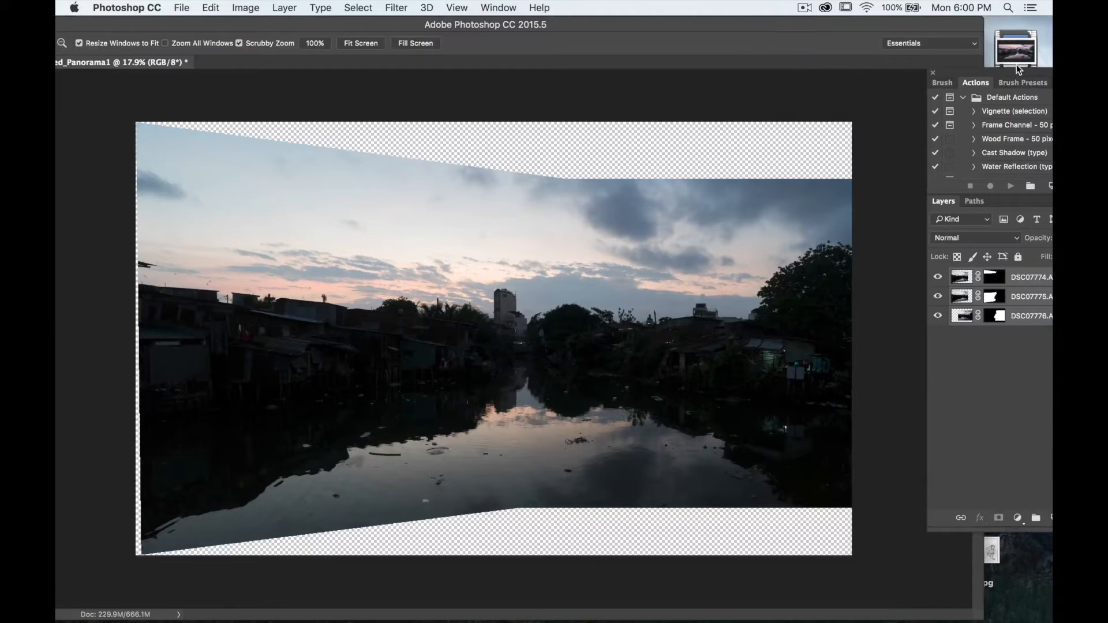
{"action": "left_click_drag", "start_coordinate": [1017, 71], "coordinate": [846, 65]}
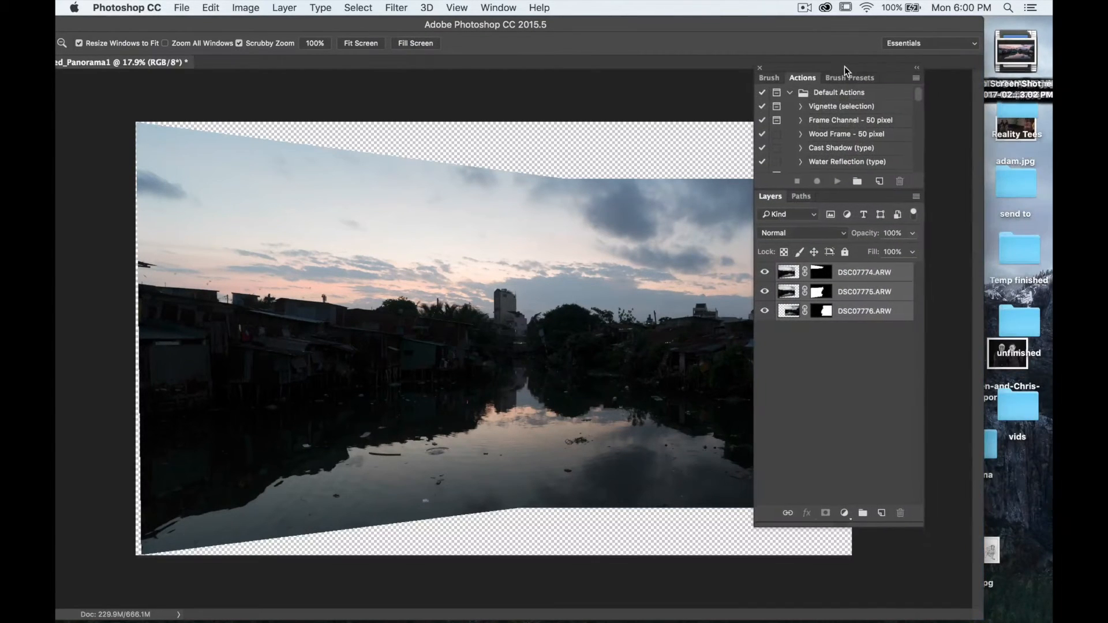
{"action": "left_click_drag", "start_coordinate": [632, 26], "coordinate": [690, 22]}
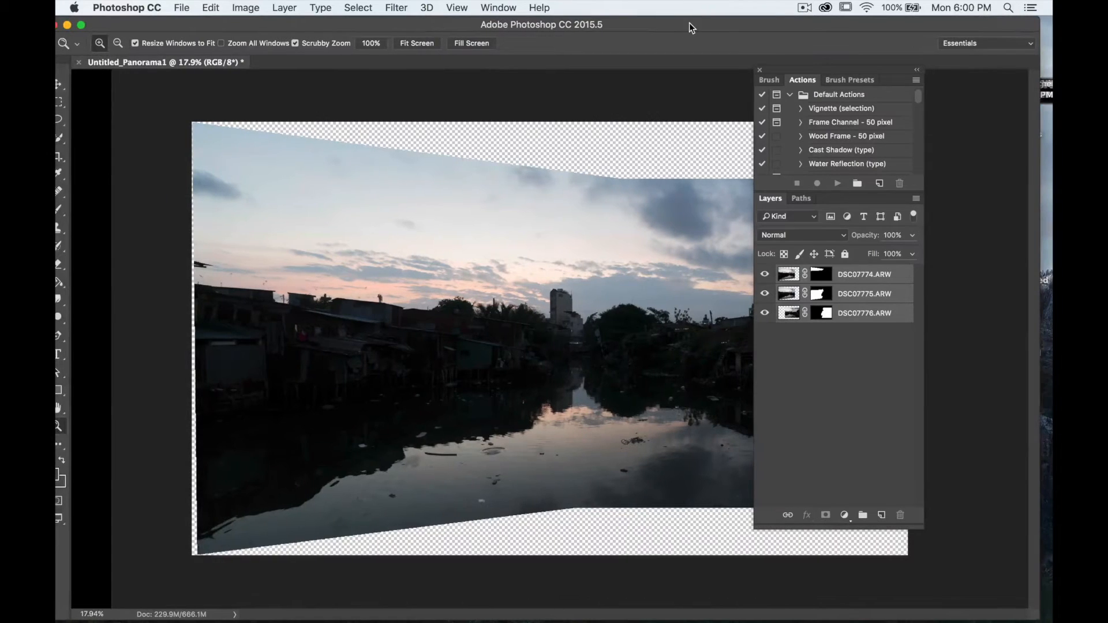
{"action": "left_click", "coordinate": [860, 283]}
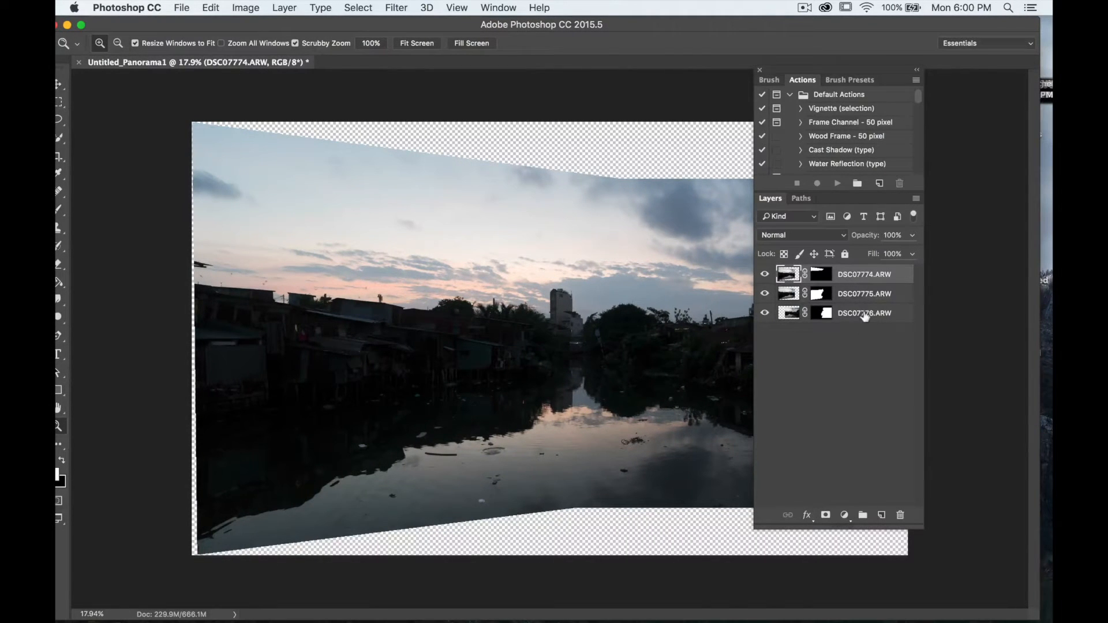
{"action": "left_click", "coordinate": [864, 315]}
{"action": "left_click", "coordinate": [856, 282], "text": "shift"}
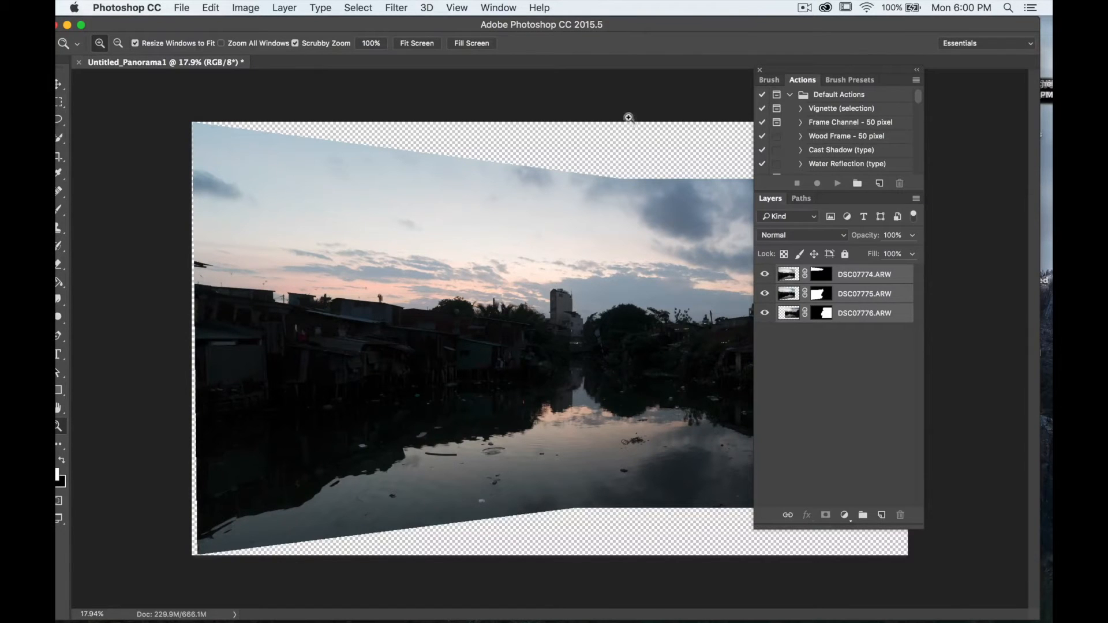
{"action": "left_click", "coordinate": [391, 8]}
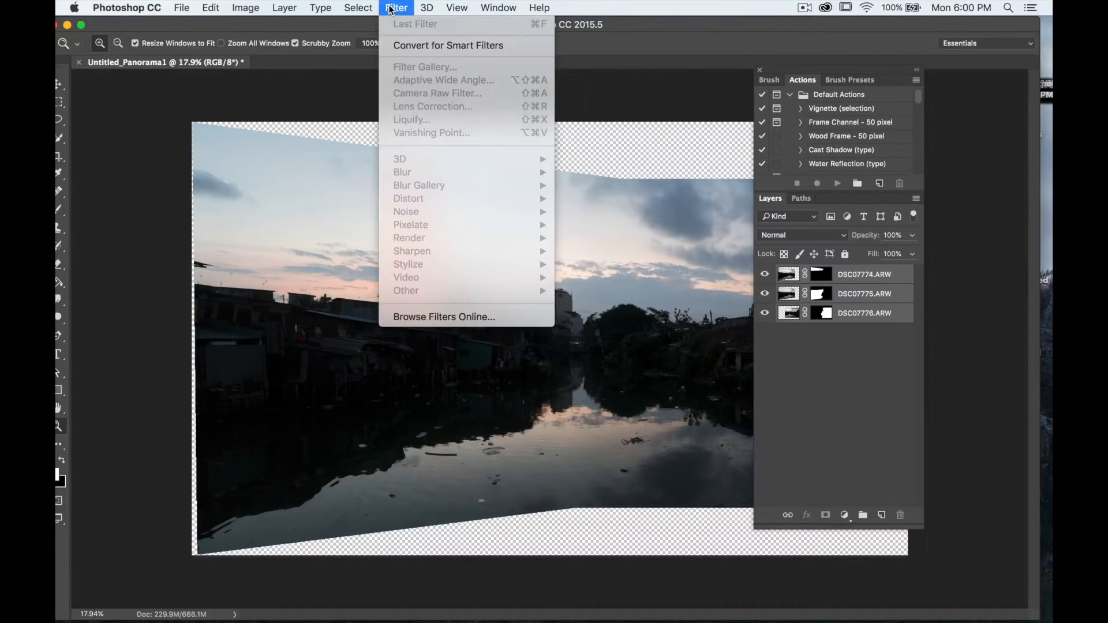
{"action": "mouse_move", "coordinate": [284, 8]}
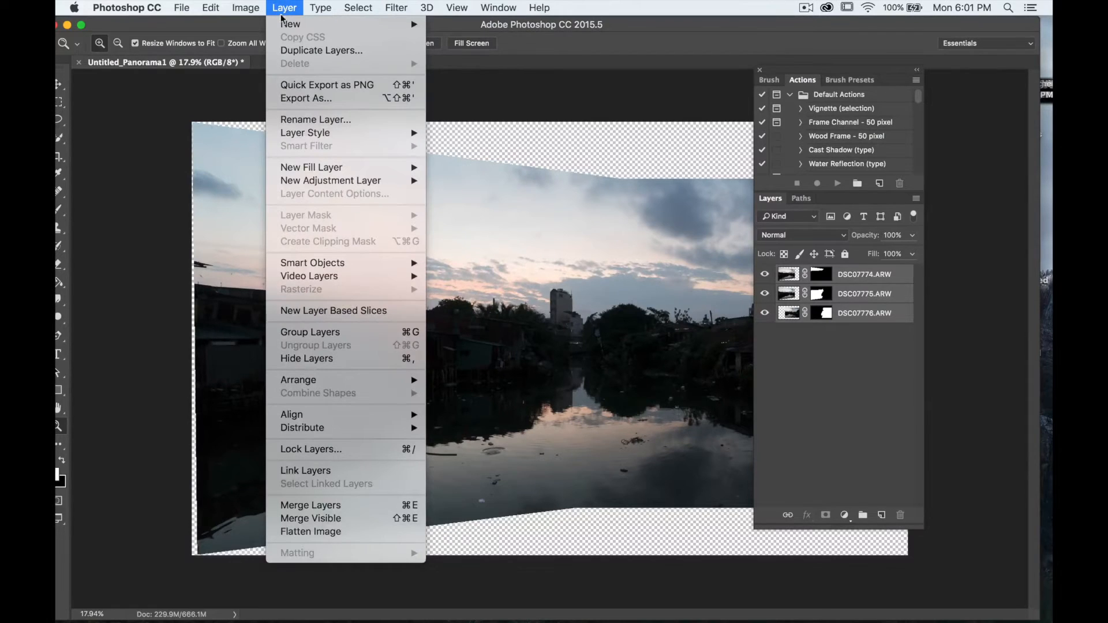
{"action": "left_click", "coordinate": [304, 532]}
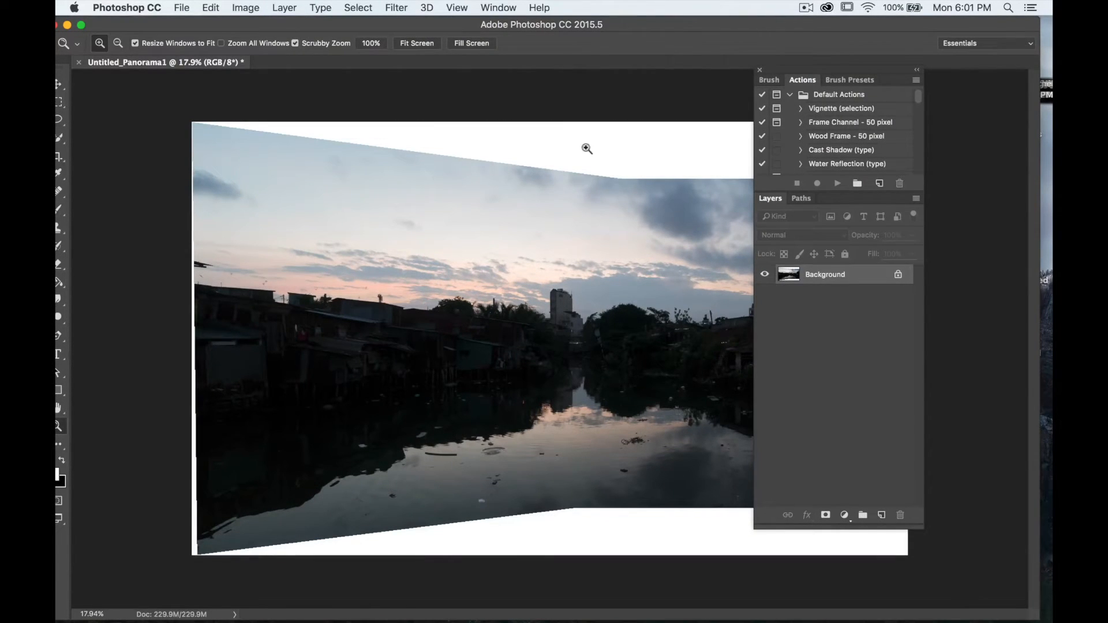
- Duplicate the background layer and convert the copy to a Smart Object
{"action": "key", "text": "super+j"}
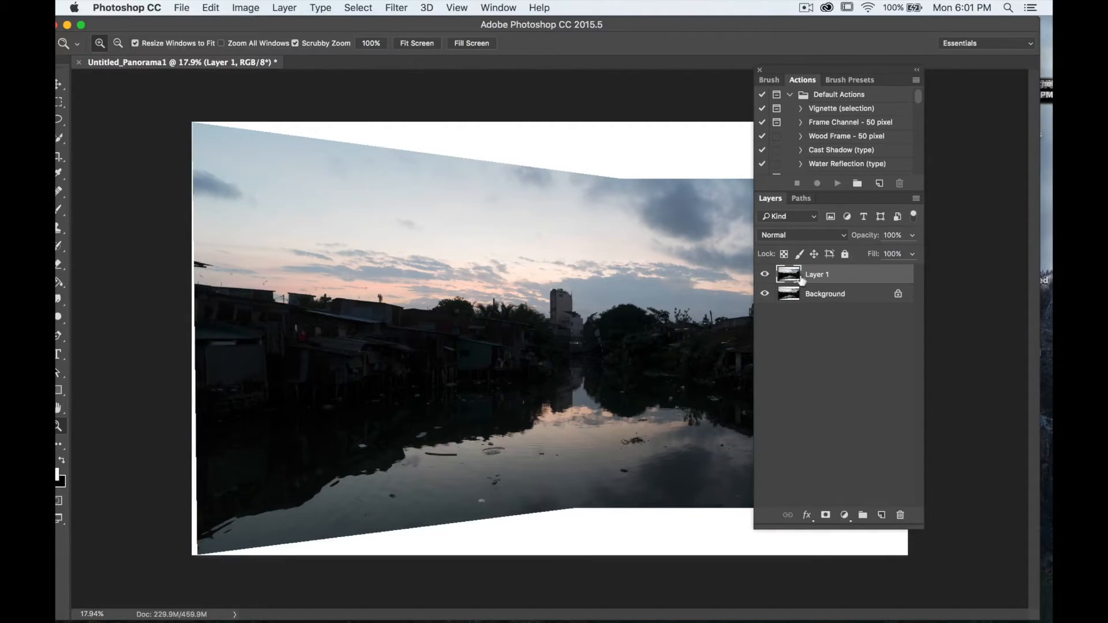
{"action": "right_click", "coordinate": [842, 280]}
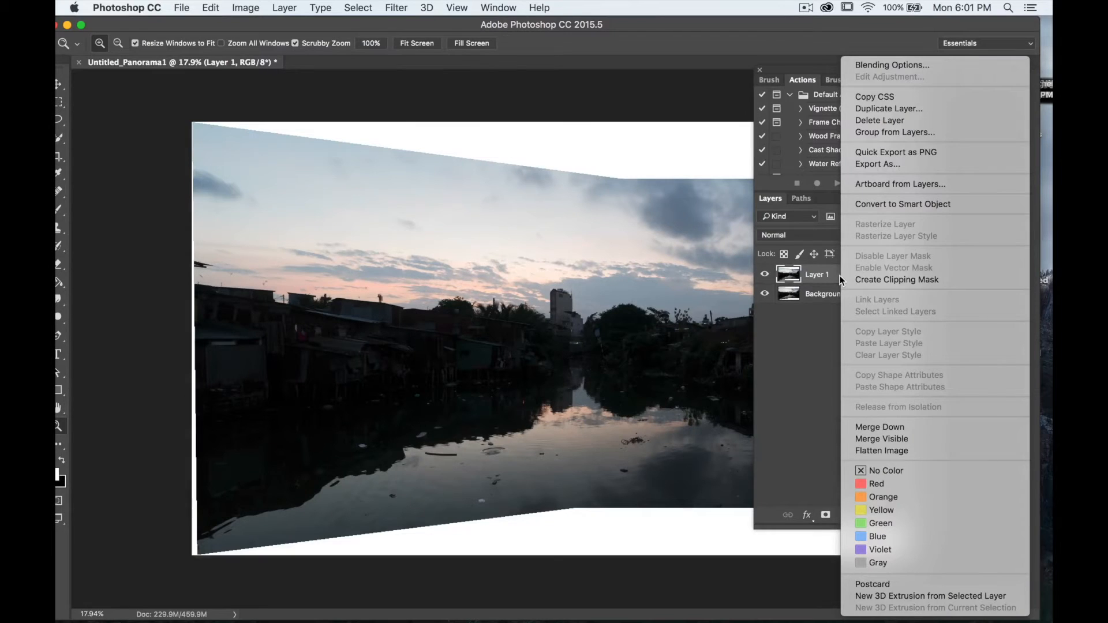
{"action": "left_click", "coordinate": [912, 205]}
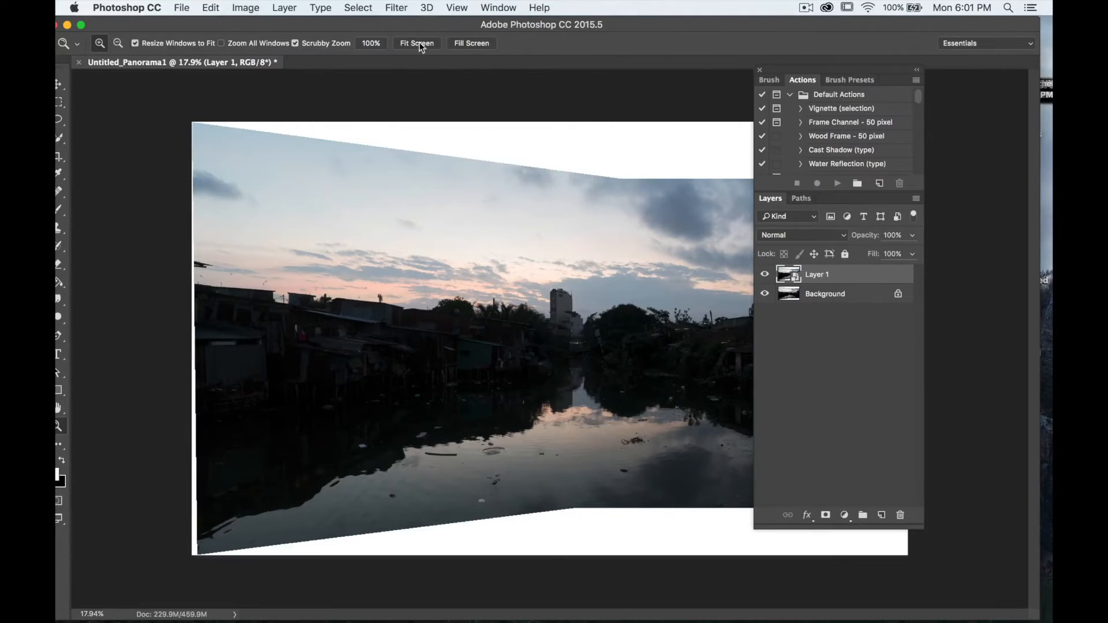
- Open the Camera Raw Filter on the smart object layer and set Tint to +26
{"action": "left_click", "coordinate": [397, 8]}
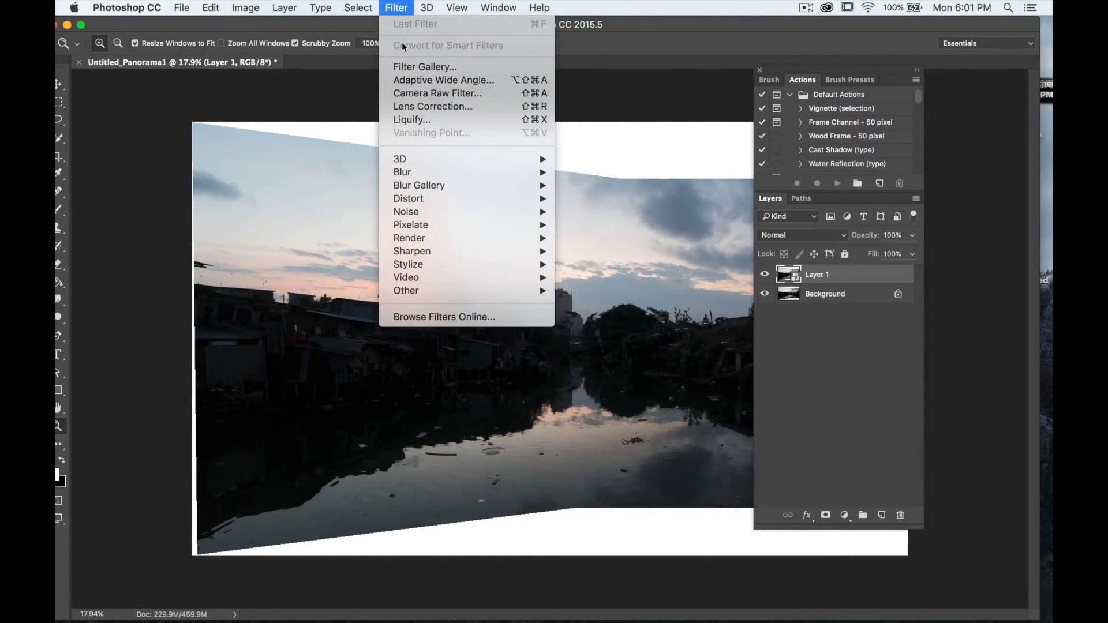
{"action": "left_click", "coordinate": [408, 94]}
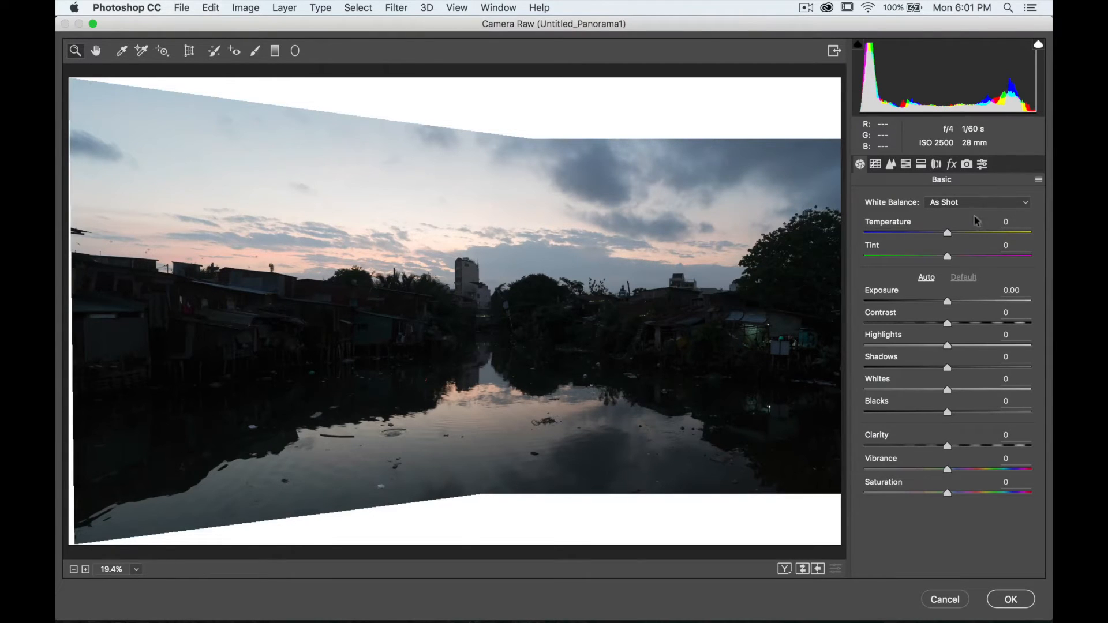
{"action": "left_click", "coordinate": [1027, 206]}
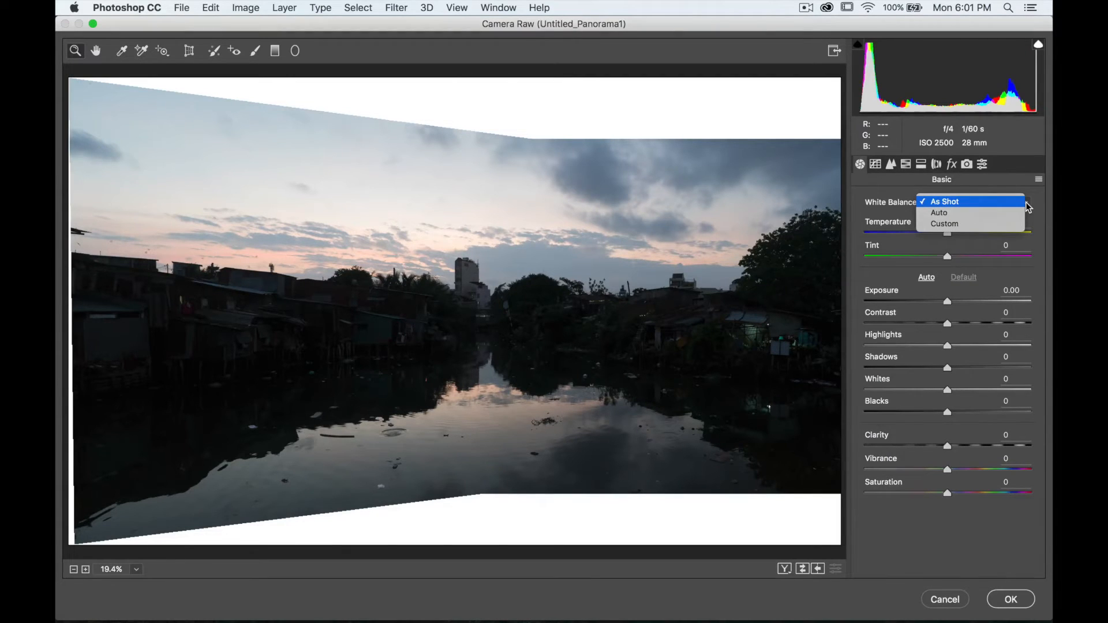
{"action": "left_click", "coordinate": [699, 26]}
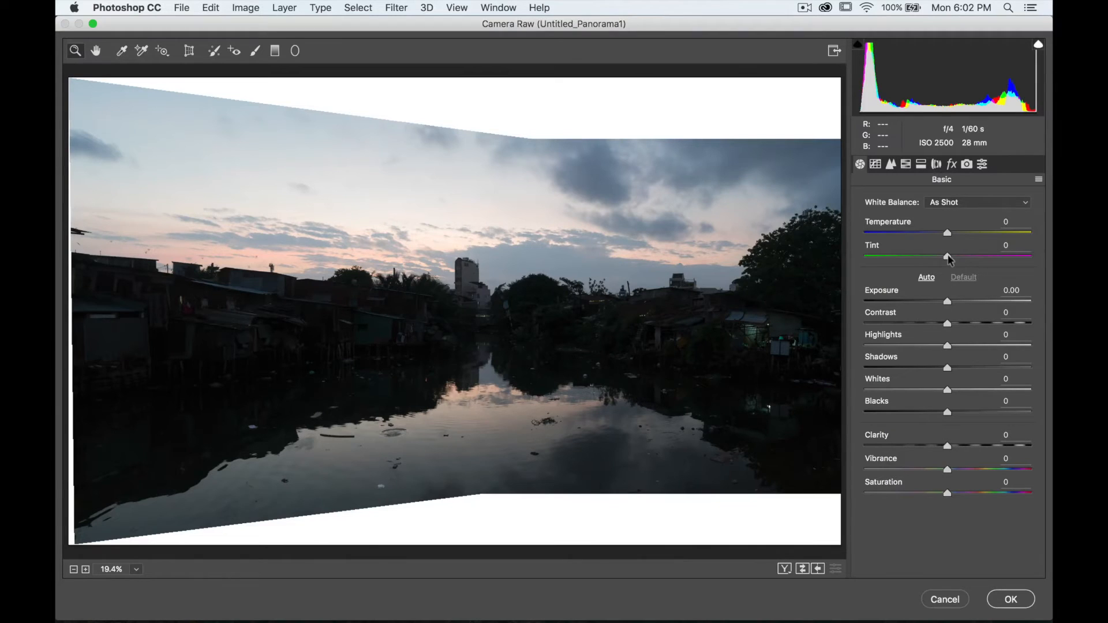
{"action": "left_click_drag", "start_coordinate": [950, 259], "coordinate": [971, 261]}
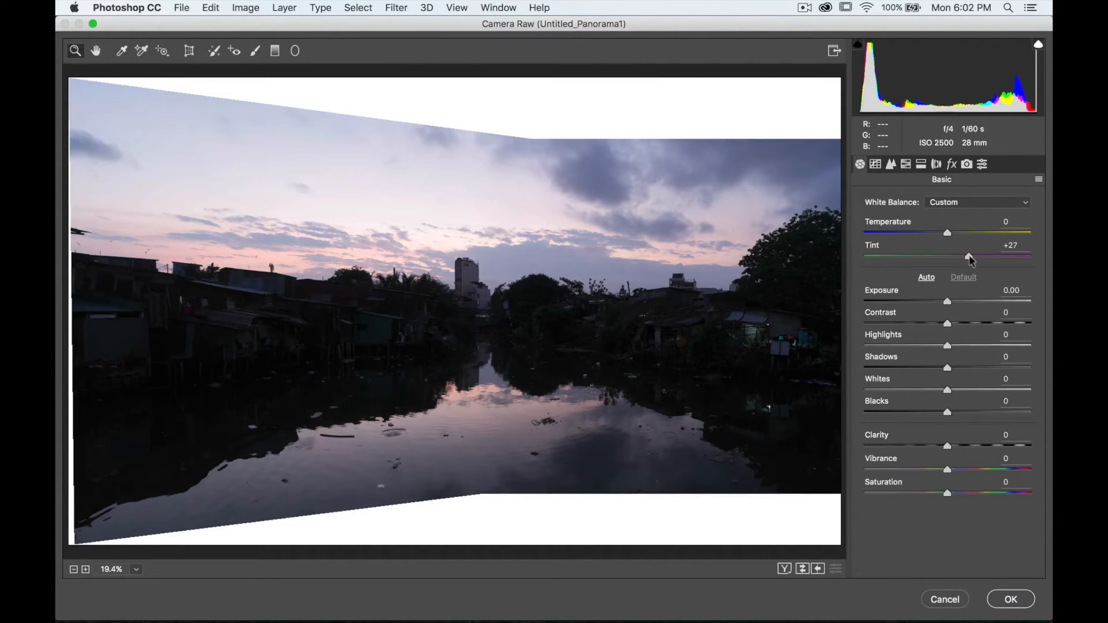
{"action": "left_click", "coordinate": [970, 261]}
- Raise Shadows to +100 in the Camera Raw basic adjustments
{"action": "scroll", "coordinate": [454, 270], "scroll_direction": "down", "scroll_amount": 2}
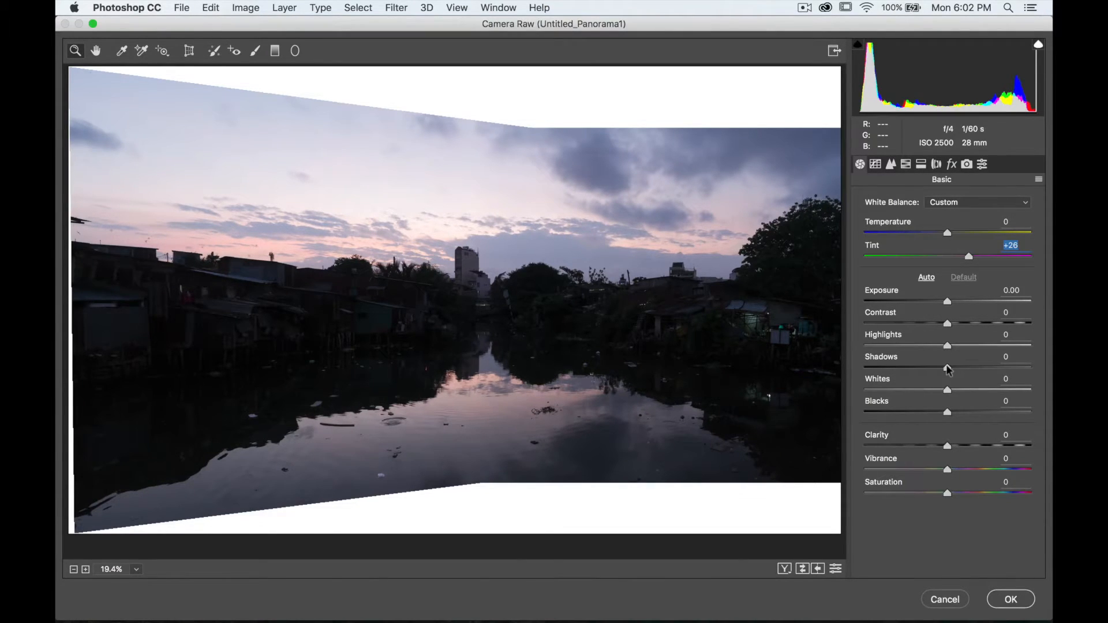
{"action": "left_click_drag", "start_coordinate": [949, 368], "coordinate": [1048, 347]}
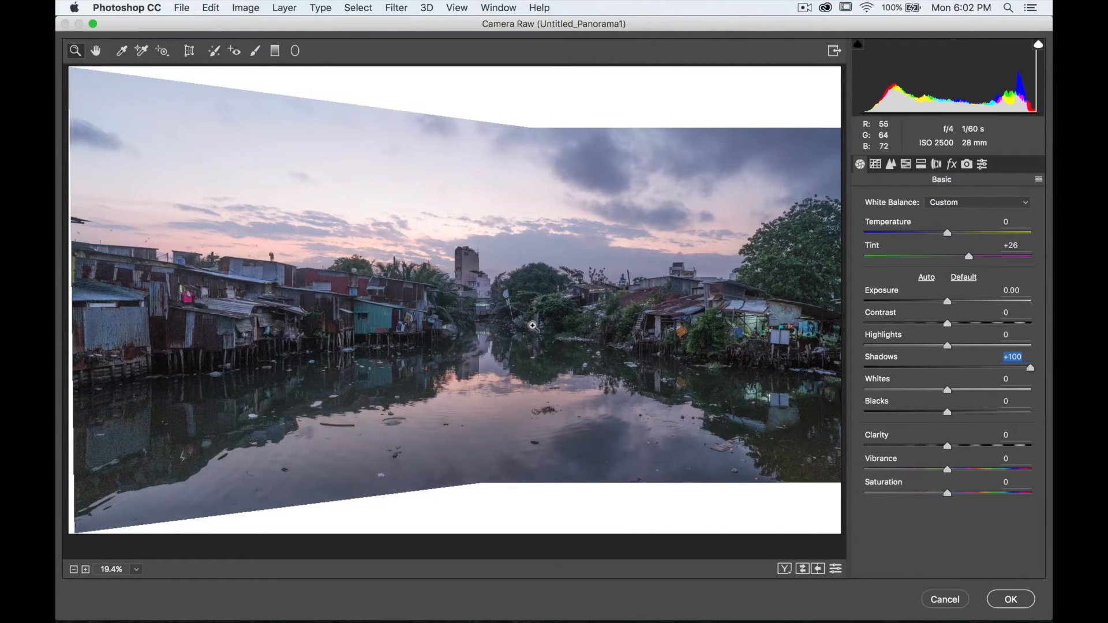
- Set Contrast to +18 after checking the brightened preview up close
{"action": "left_click", "coordinate": [431, 353]}
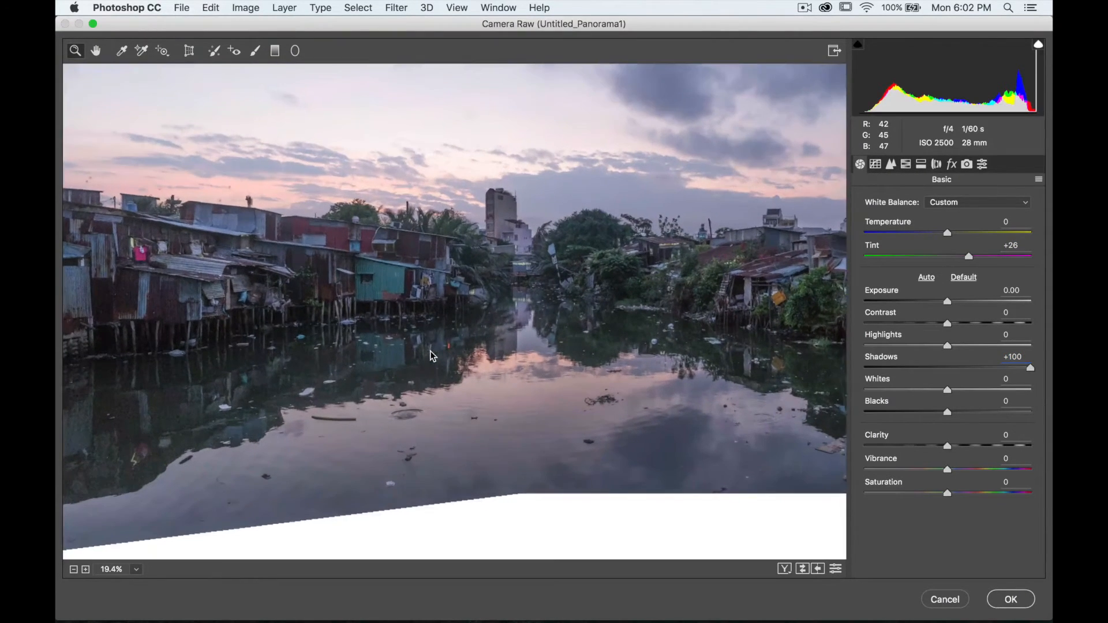
{"action": "left_click", "coordinate": [432, 353]}
{"action": "left_click", "coordinate": [431, 353]}
{"action": "scroll", "coordinate": [431, 353], "scroll_direction": "up", "scroll_amount": 1}
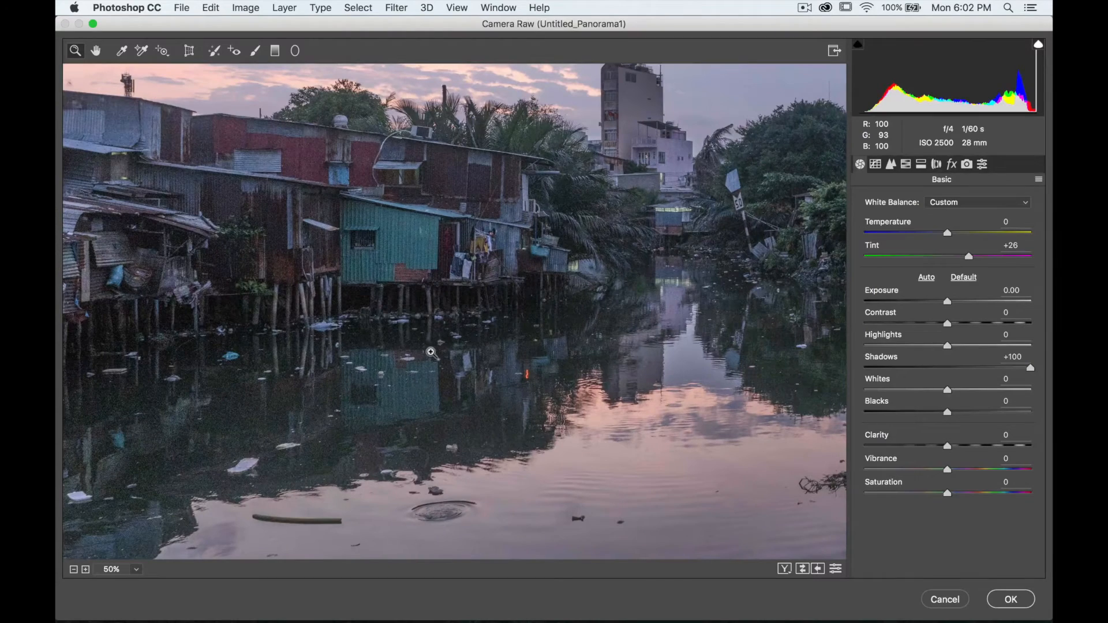
{"action": "left_click", "coordinate": [74, 570]}
{"action": "left_click", "coordinate": [73, 570]}
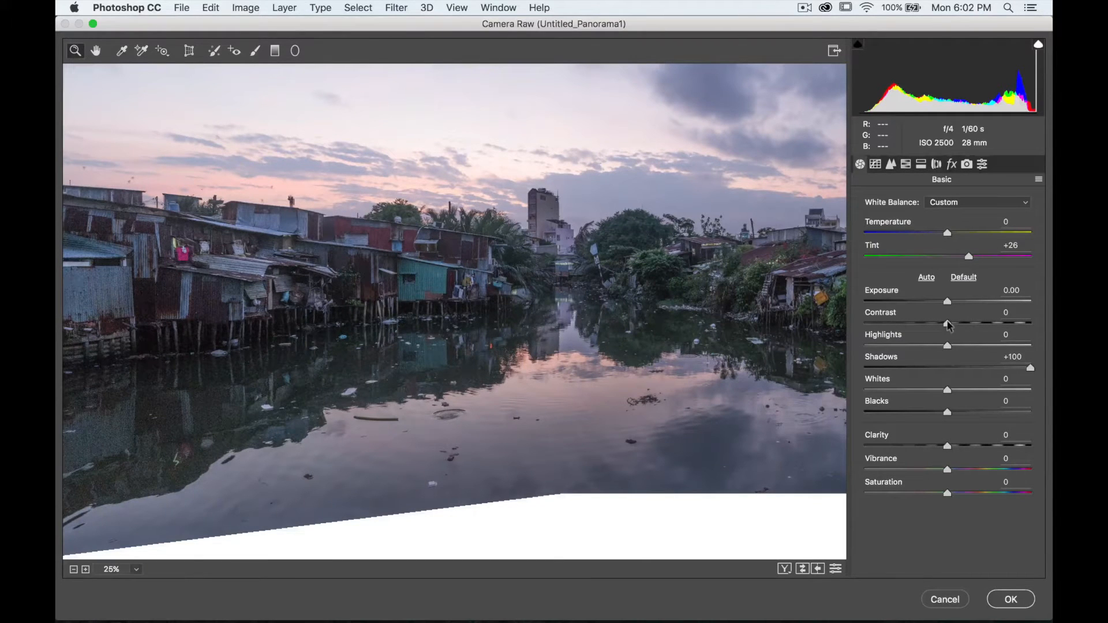
{"action": "mouse_move", "coordinate": [949, 326]}
{"action": "left_mouse_down"}
{"action": "mouse_move", "coordinate": [982, 326]}
{"action": "mouse_move", "coordinate": [950, 325]}
{"action": "mouse_move", "coordinate": [965, 325]}
{"action": "left_mouse_up"}
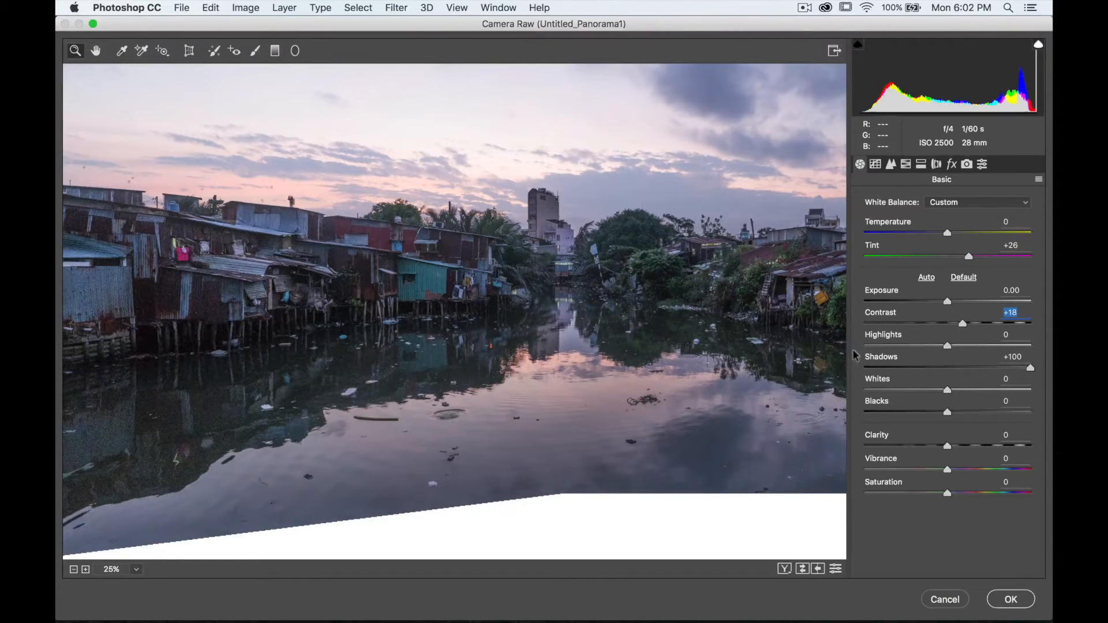
- Set Highlights to -19 and Blacks to -20
{"action": "scroll", "coordinate": [516, 207], "scroll_direction": "up", "scroll_amount": 1}
{"action": "scroll", "coordinate": [515, 208], "scroll_direction": "right", "scroll_amount": 1}
{"action": "scroll", "coordinate": [515, 208], "scroll_direction": "left", "scroll_amount": 5}
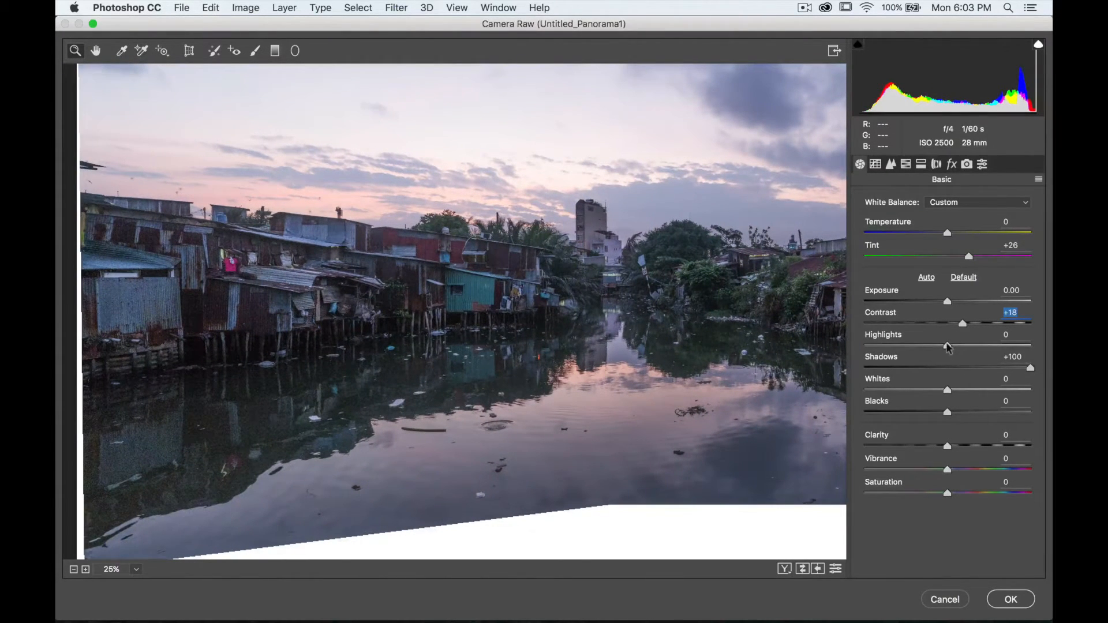
{"action": "mouse_move", "coordinate": [948, 347]}
{"action": "left_mouse_down"}
{"action": "mouse_move", "coordinate": [909, 347]}
{"action": "mouse_move", "coordinate": [931, 346]}
{"action": "left_mouse_up"}
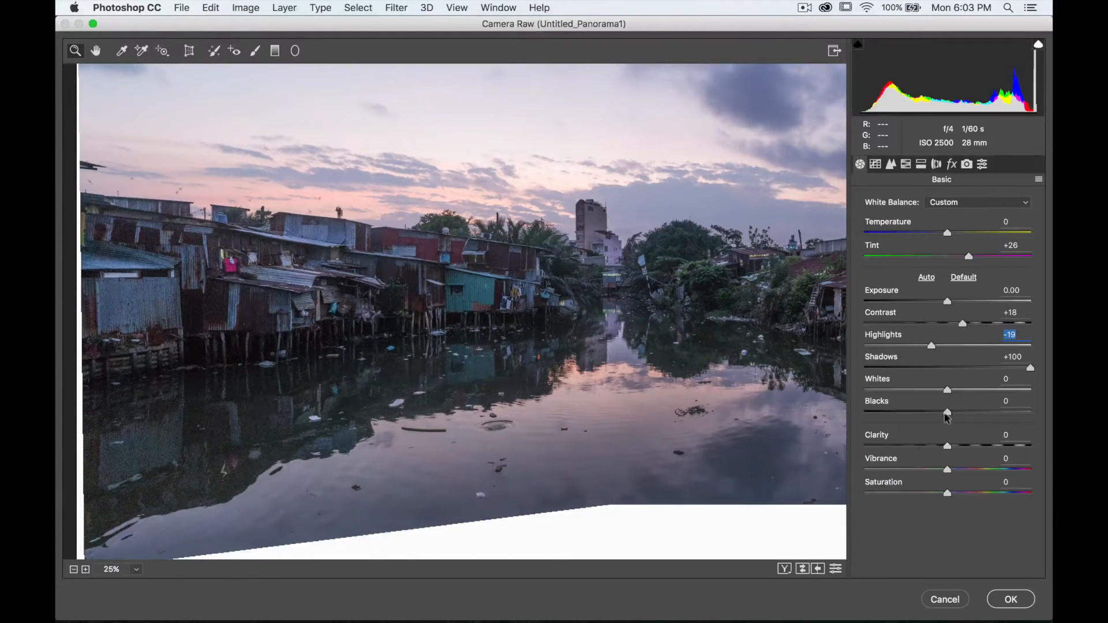
{"action": "mouse_move", "coordinate": [948, 415]}
{"action": "left_mouse_down"}
{"action": "mouse_move", "coordinate": [915, 416]}
{"action": "mouse_move", "coordinate": [934, 415]}
{"action": "left_mouse_up"}
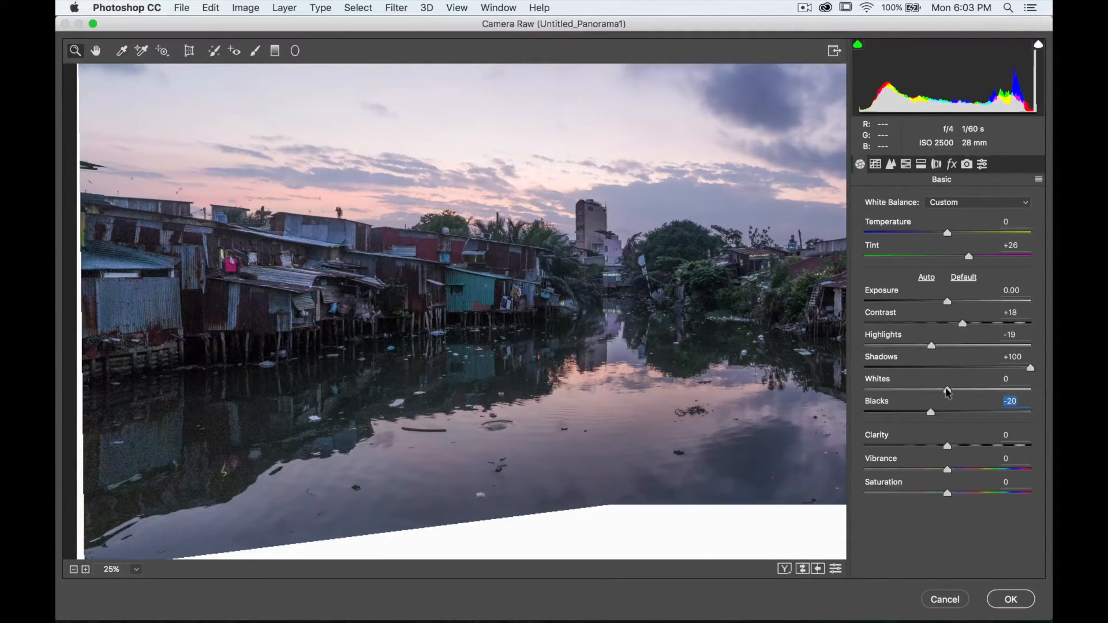
- Set Whites to +29
{"action": "left_click_drag", "start_coordinate": [949, 392], "coordinate": [979, 389]}
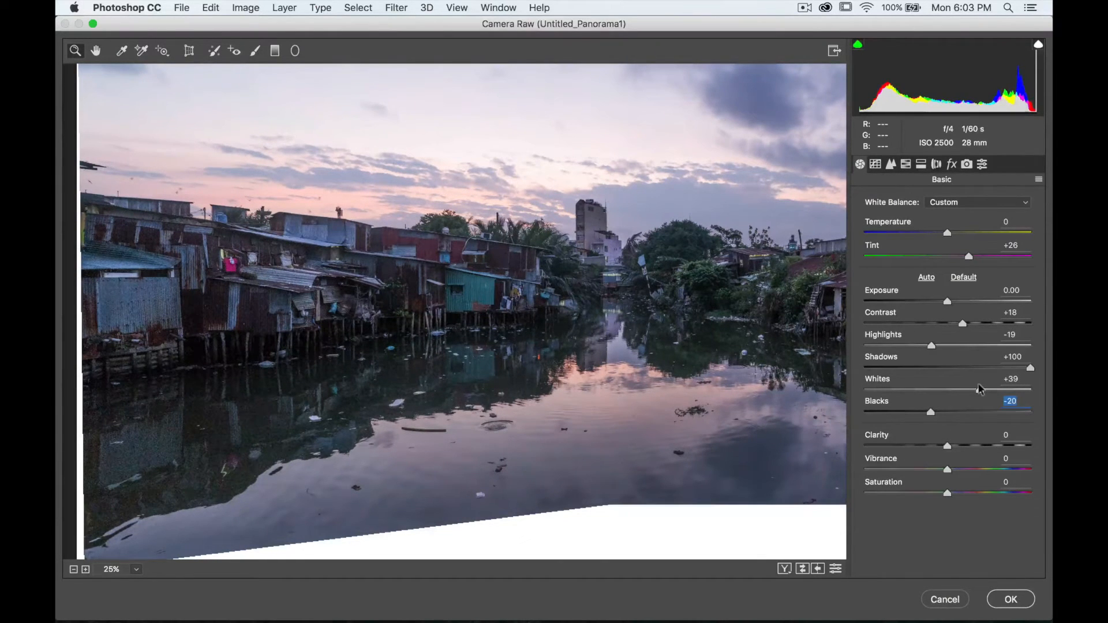
{"action": "left_click_drag", "start_coordinate": [979, 389], "coordinate": [971, 390]}
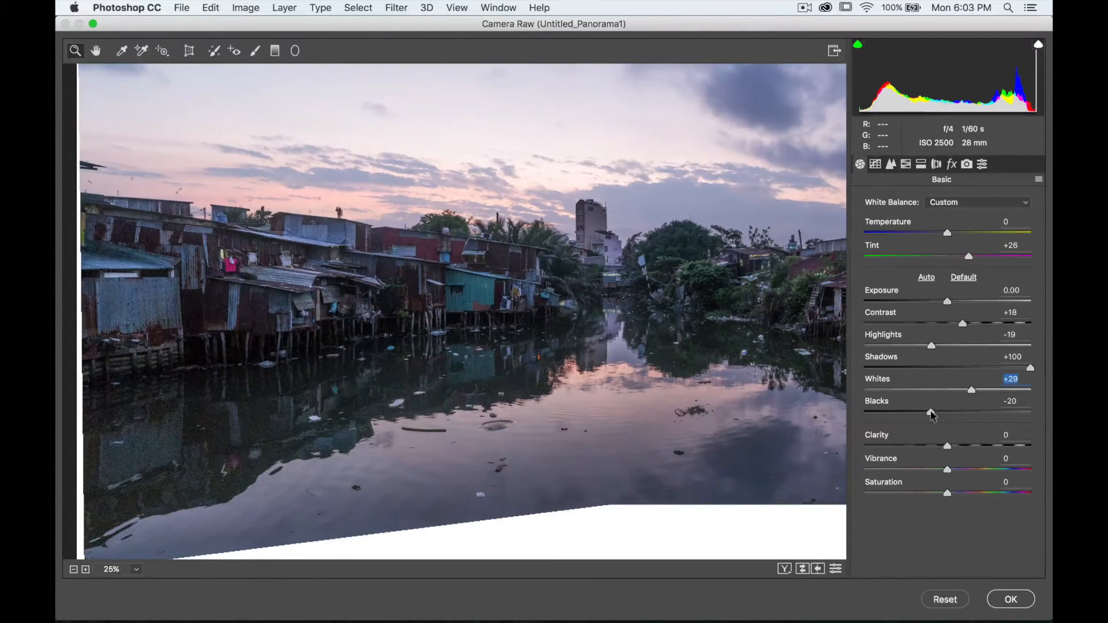
{"action": "left_click", "coordinate": [931, 413], "text": "alt"}
{"action": "mouse_move", "coordinate": [932, 415]}
{"action": "left_mouse_down"}
{"action": "mouse_move", "coordinate": [904, 413]}
{"action": "mouse_move", "coordinate": [931, 414]}
{"action": "left_mouse_up"}
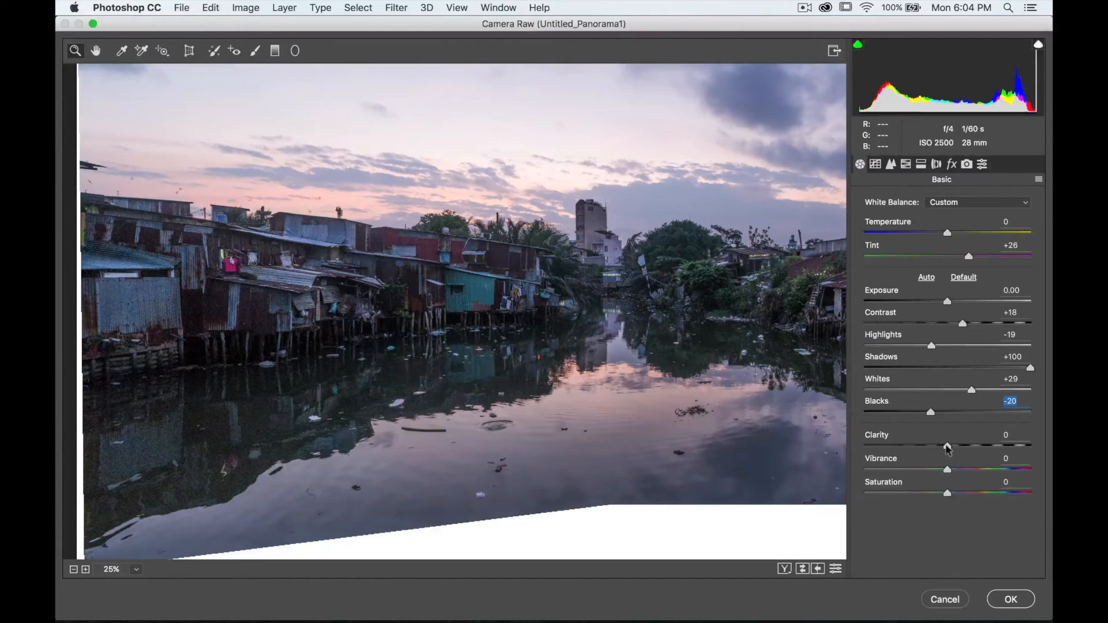
- Set Clarity to +17
{"action": "mouse_move", "coordinate": [948, 446]}
{"action": "left_mouse_down"}
{"action": "mouse_move", "coordinate": [975, 446]}
{"action": "mouse_move", "coordinate": [962, 446]}
{"action": "left_mouse_up"}
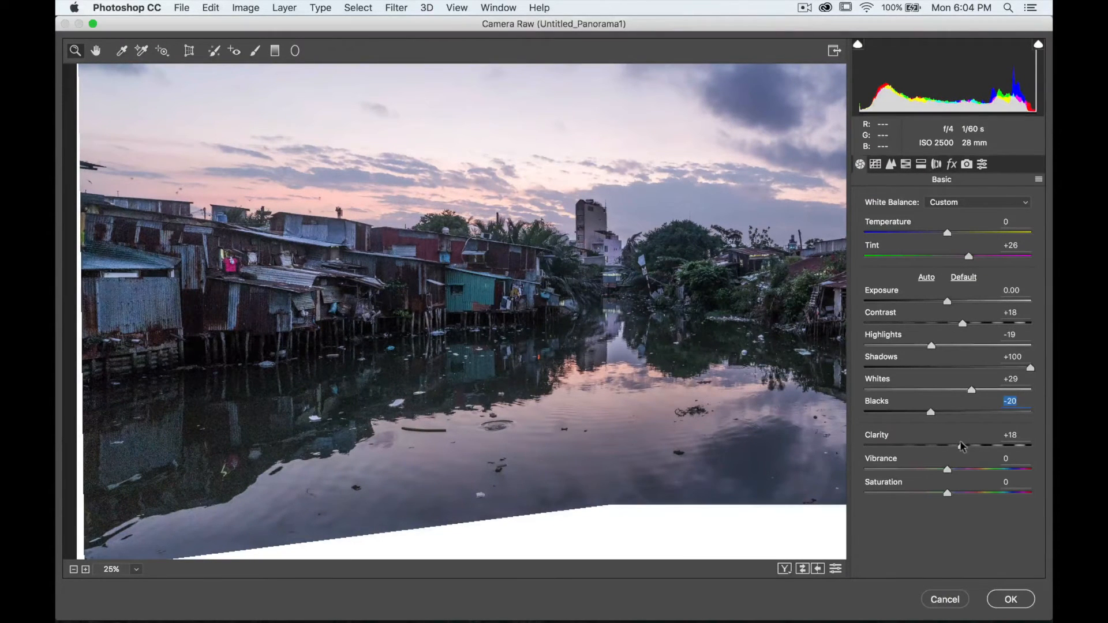
{"action": "left_click_drag", "start_coordinate": [963, 446], "coordinate": [961, 446]}
- Set Vibrance to +15 and Saturation to +10
{"action": "left_click_drag", "start_coordinate": [948, 470], "coordinate": [961, 473]}
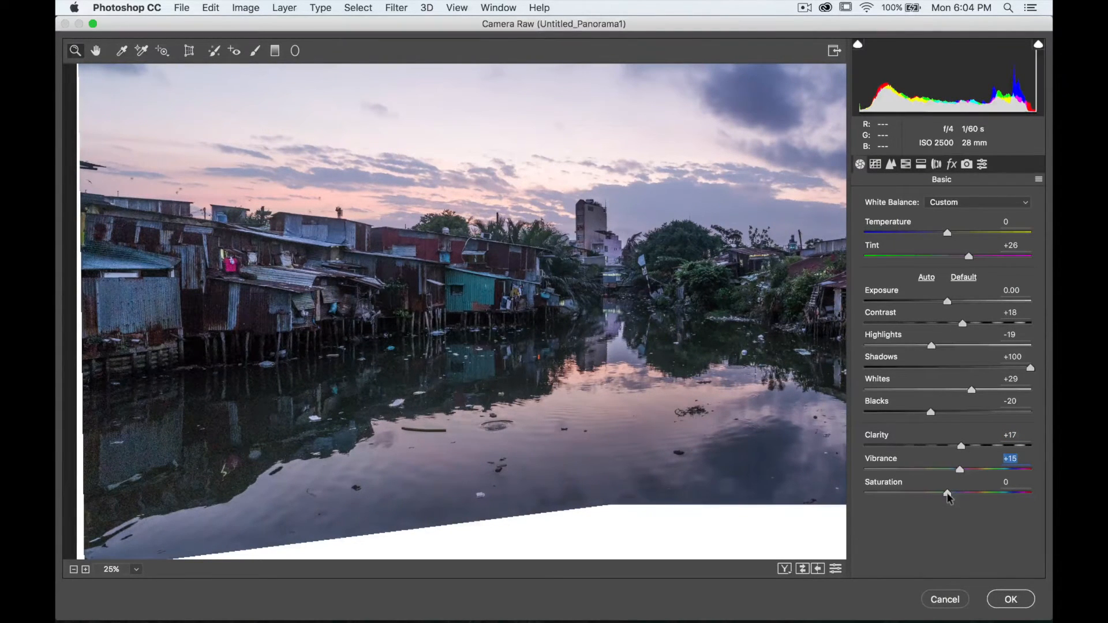
{"action": "left_click_drag", "start_coordinate": [950, 493], "coordinate": [957, 495]}
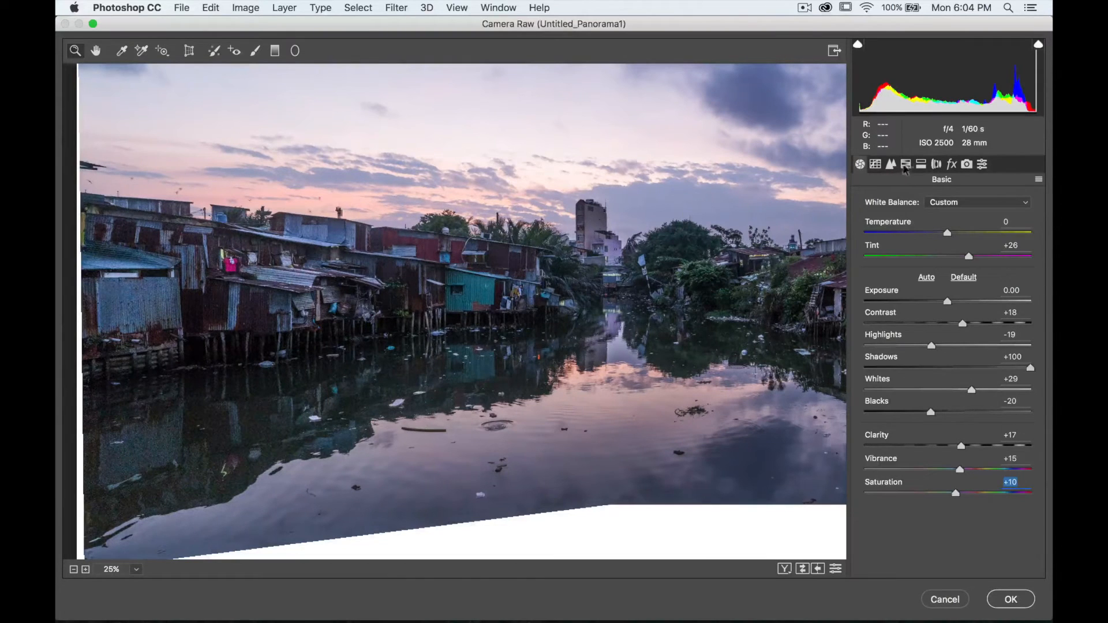
- Open the Detail panel and zoom the preview to 200% to examine noise in the water reflections
{"action": "left_click", "coordinate": [907, 164]}
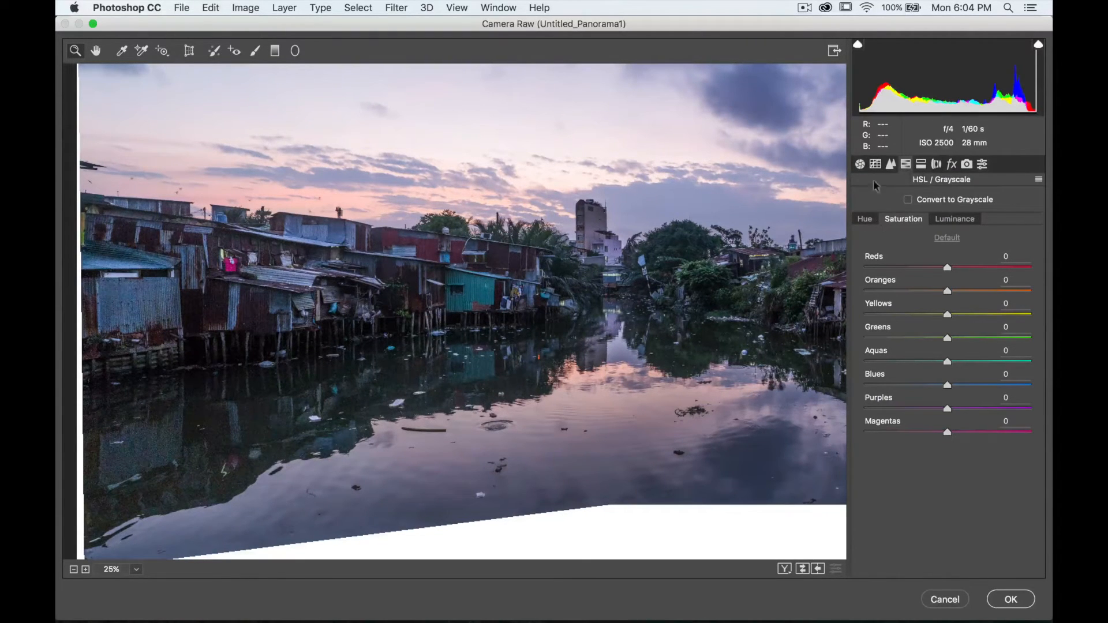
{"action": "left_click", "coordinate": [892, 164]}
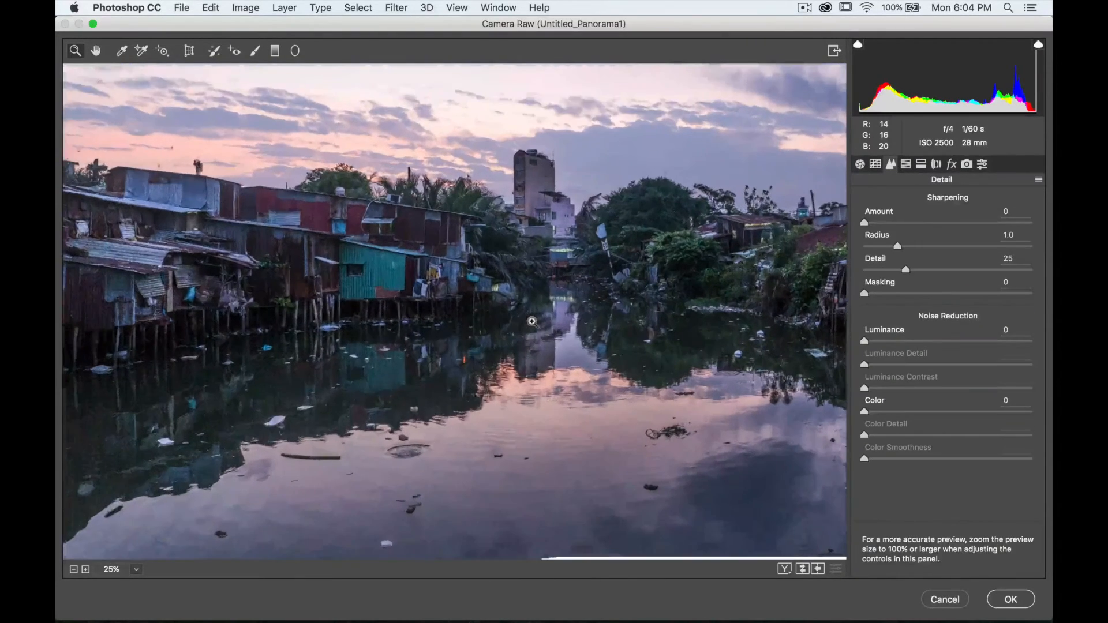
{"action": "left_click", "coordinate": [532, 322]}
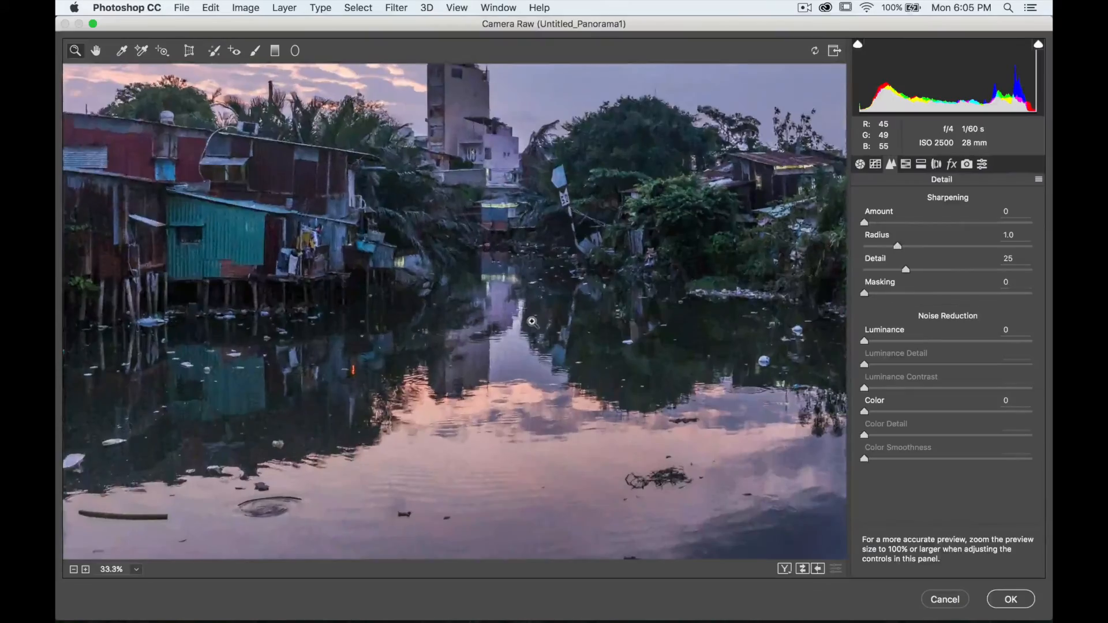
{"action": "left_click", "coordinate": [531, 321]}
{"action": "left_click", "coordinate": [532, 321]}
{"action": "left_click", "coordinate": [532, 322]}
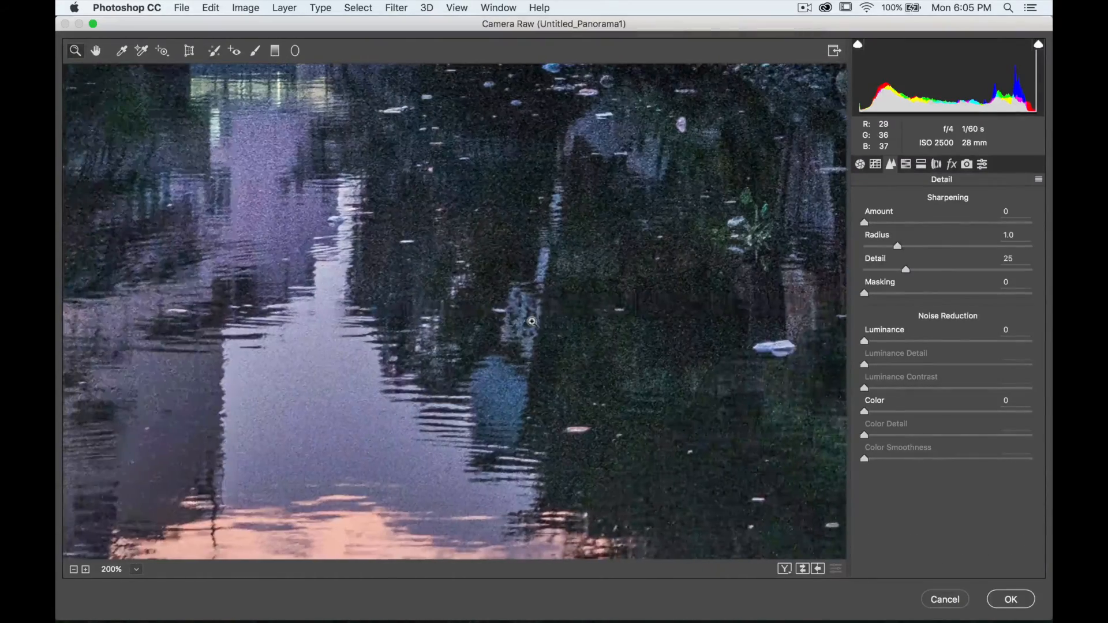
- Set the Luminance noise reduction to 24
{"action": "left_click", "coordinate": [73, 570]}
{"action": "left_click", "coordinate": [72, 570]}
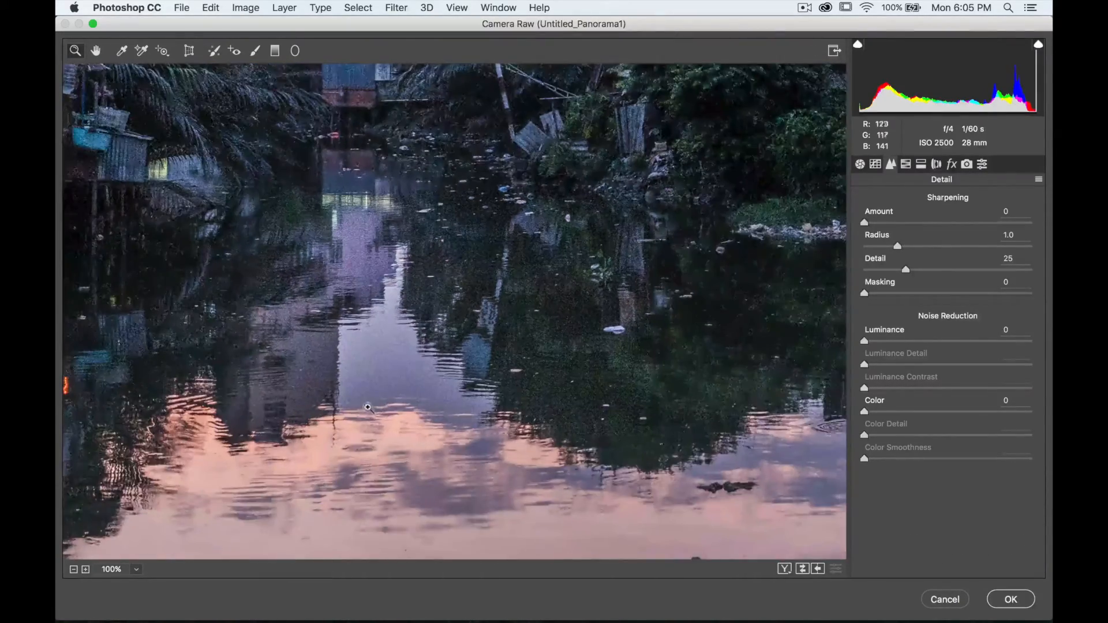
{"action": "scroll", "coordinate": [368, 408], "scroll_direction": "left", "scroll_amount": 4}
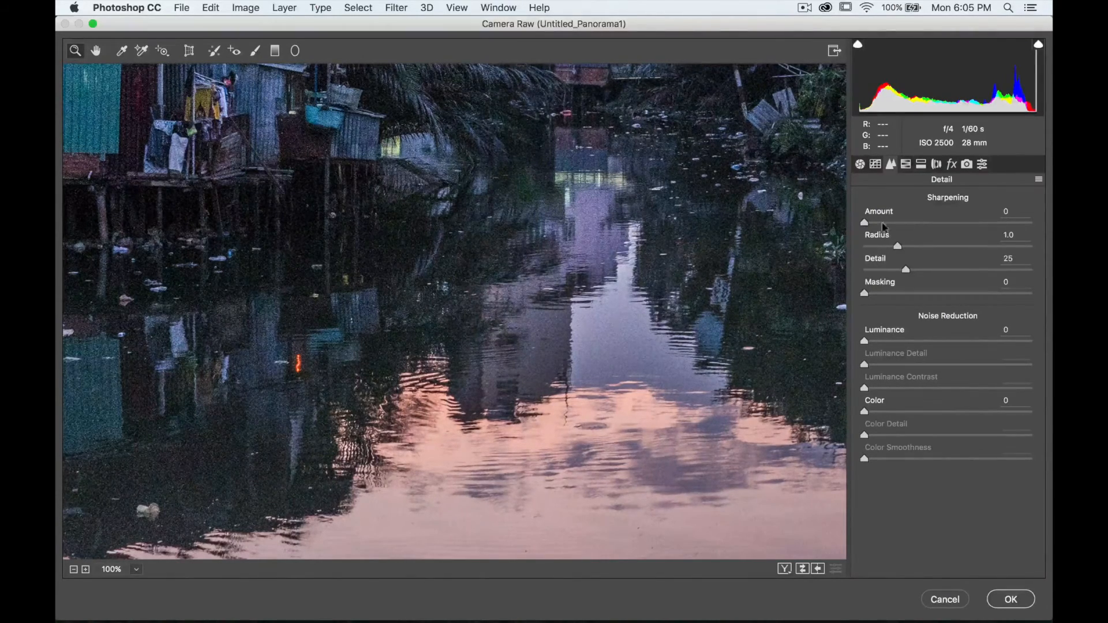
{"action": "scroll", "coordinate": [631, 250], "scroll_direction": "up", "scroll_amount": 10}
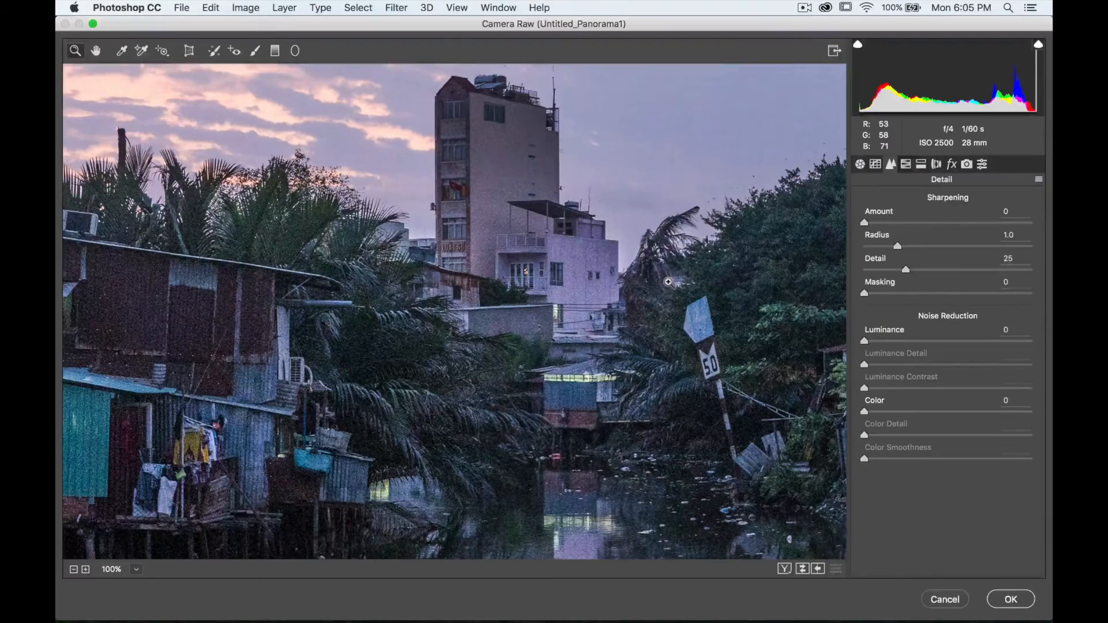
{"action": "scroll", "coordinate": [668, 282], "scroll_direction": "down", "scroll_amount": 1}
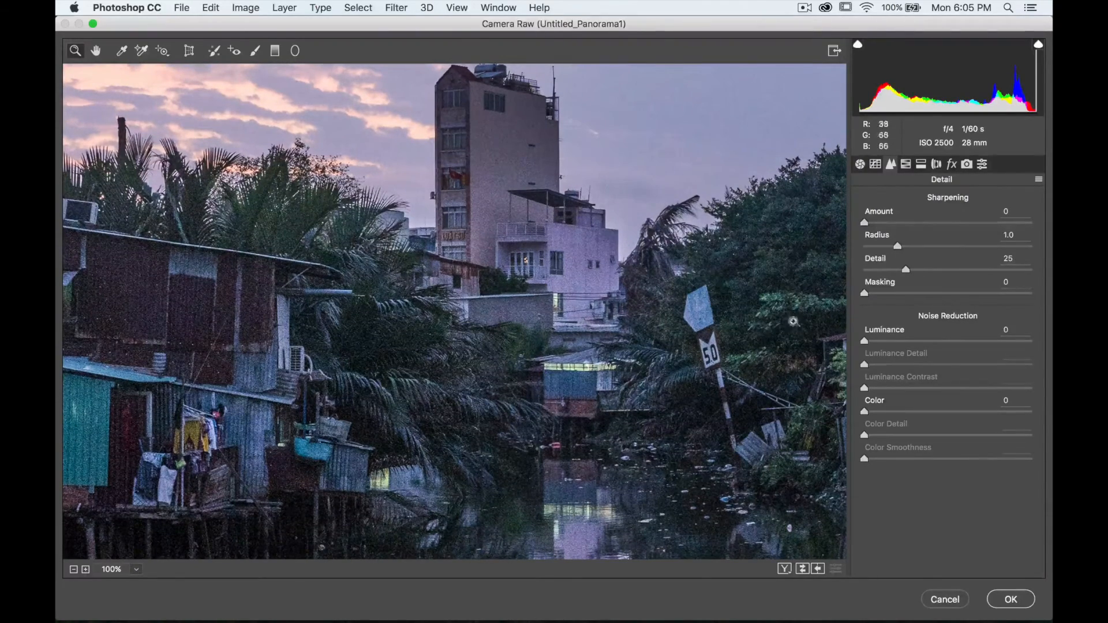
{"action": "left_click_drag", "start_coordinate": [867, 341], "coordinate": [907, 348]}
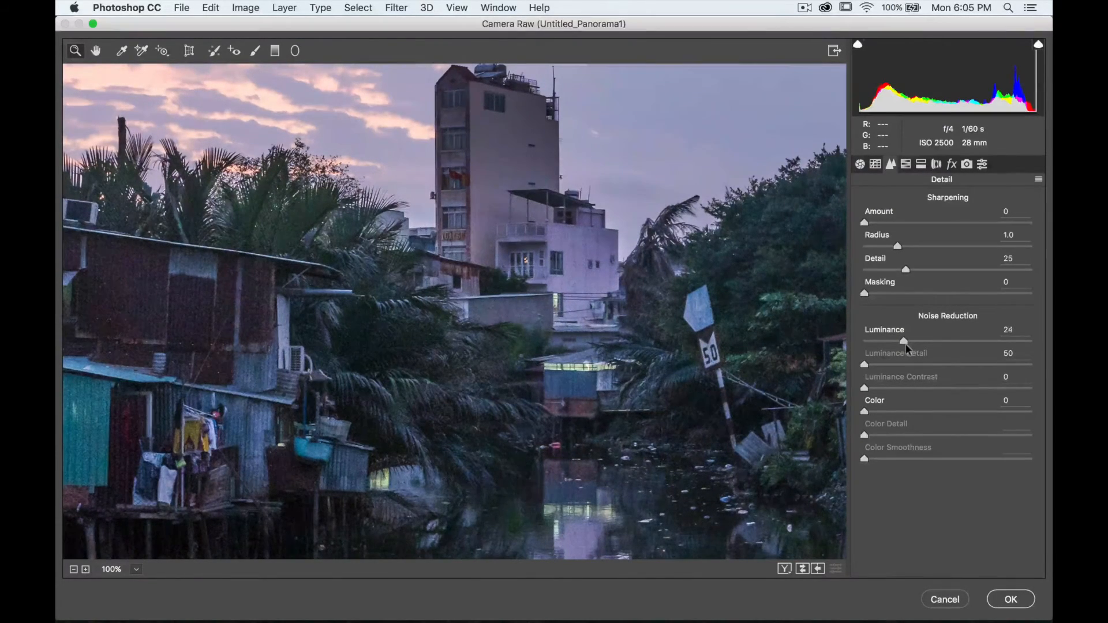
{"action": "left_click_drag", "start_coordinate": [906, 348], "coordinate": [908, 348]}
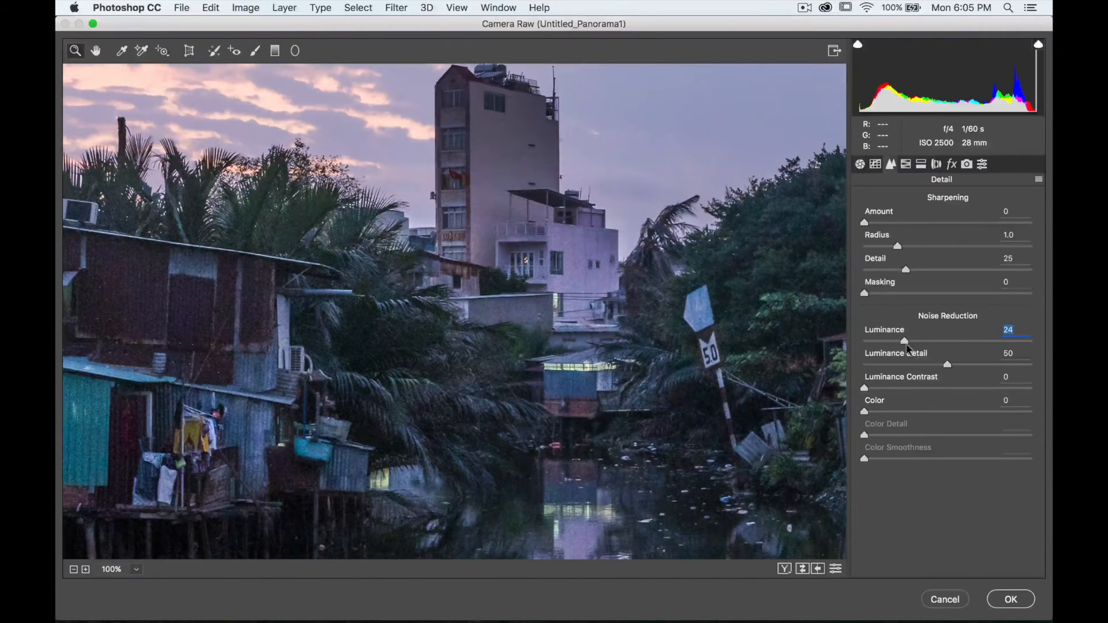
- Set the Color noise reduction to 40
{"action": "scroll", "coordinate": [533, 263], "scroll_direction": "down", "scroll_amount": 5}
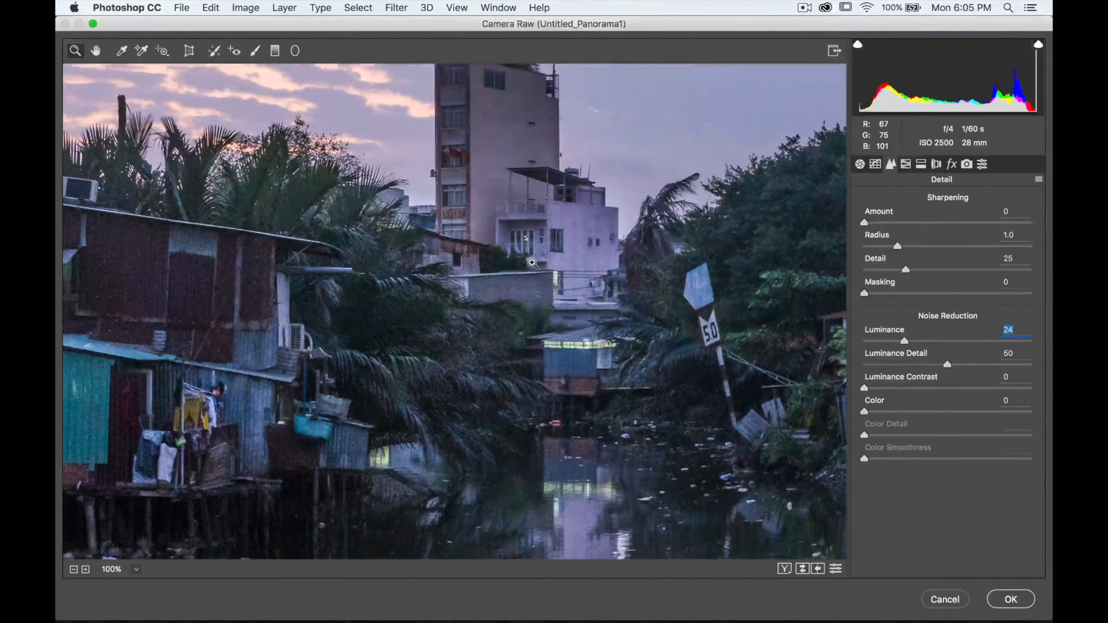
{"action": "scroll", "coordinate": [532, 263], "scroll_direction": "down", "scroll_amount": 10}
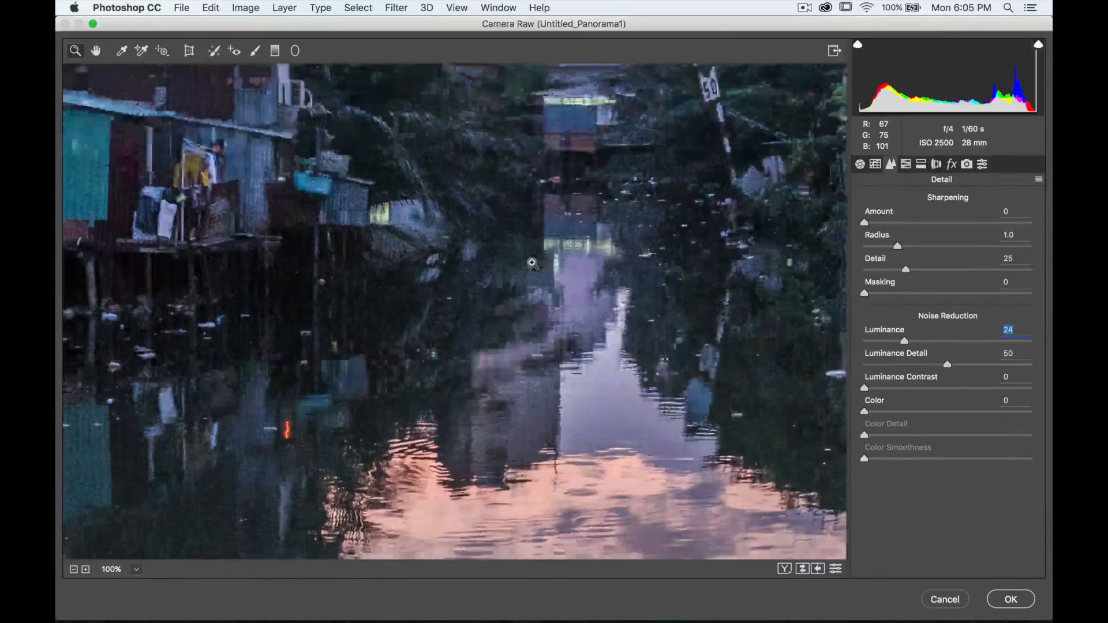
{"action": "scroll", "coordinate": [532, 263], "scroll_direction": "left", "scroll_amount": 2}
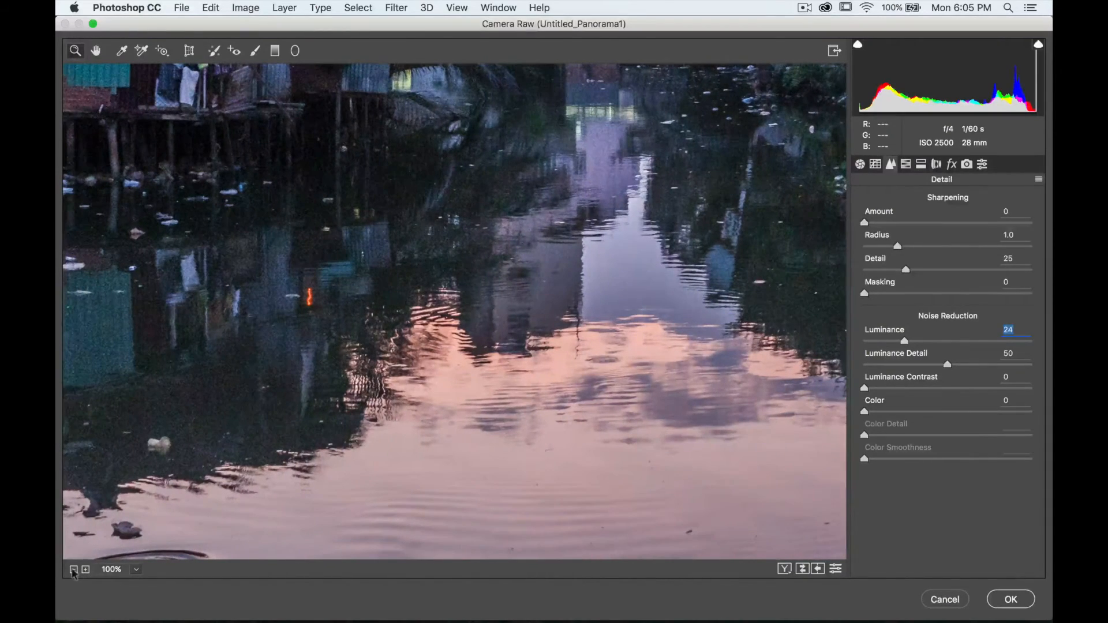
{"action": "left_click", "coordinate": [74, 570]}
{"action": "scroll", "coordinate": [710, 316], "scroll_direction": "up", "scroll_amount": 13}
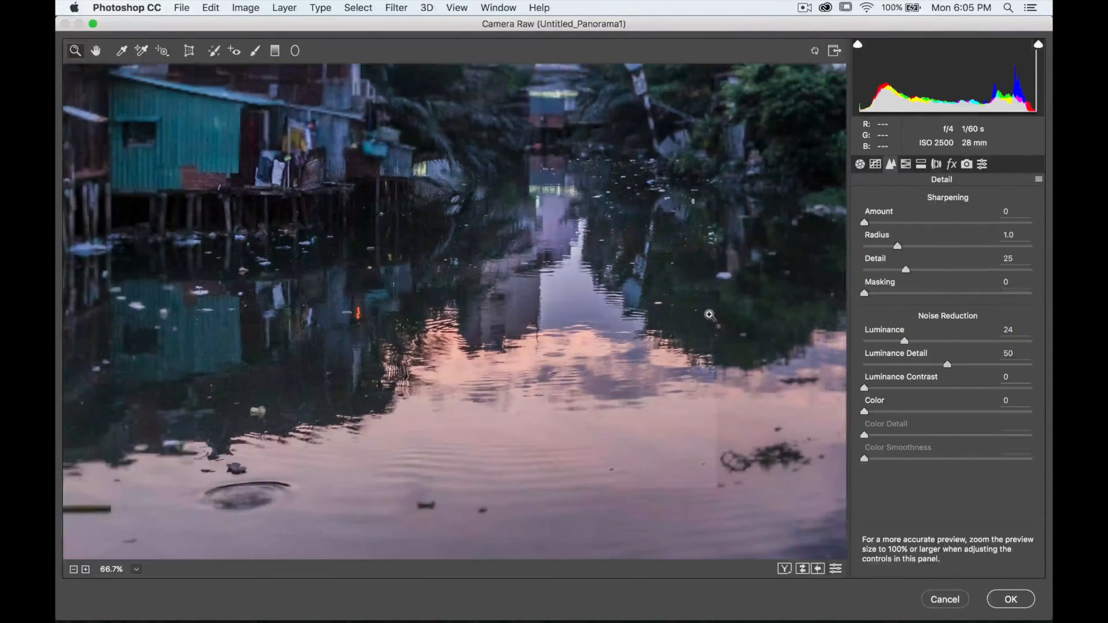
{"action": "scroll", "coordinate": [710, 316], "scroll_direction": "down", "scroll_amount": 8}
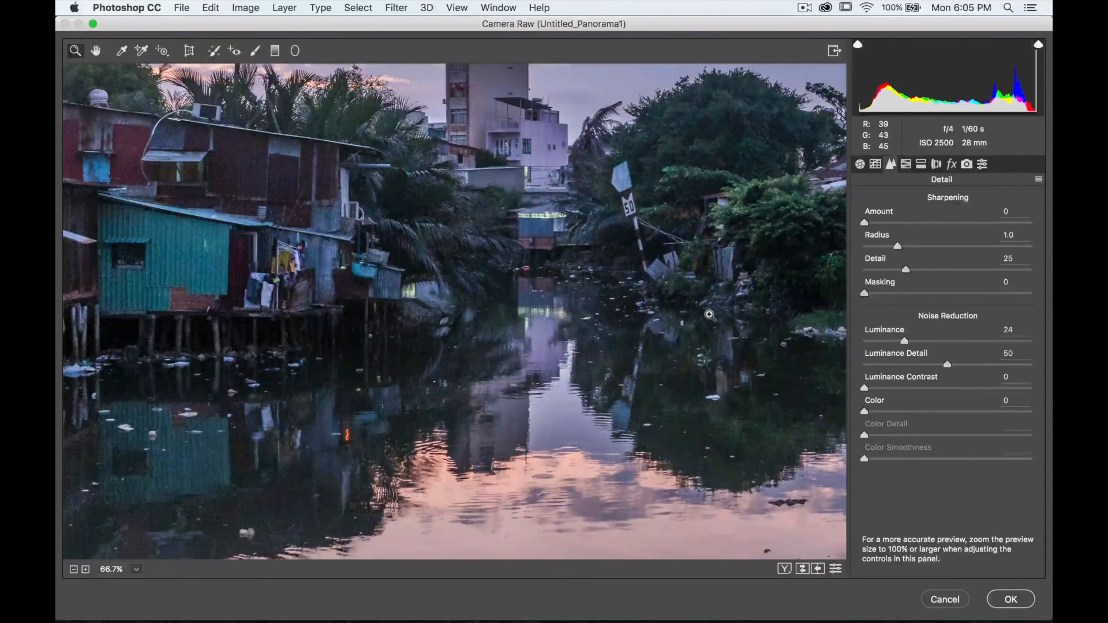
{"action": "scroll", "coordinate": [710, 309], "scroll_direction": "up", "scroll_amount": 3}
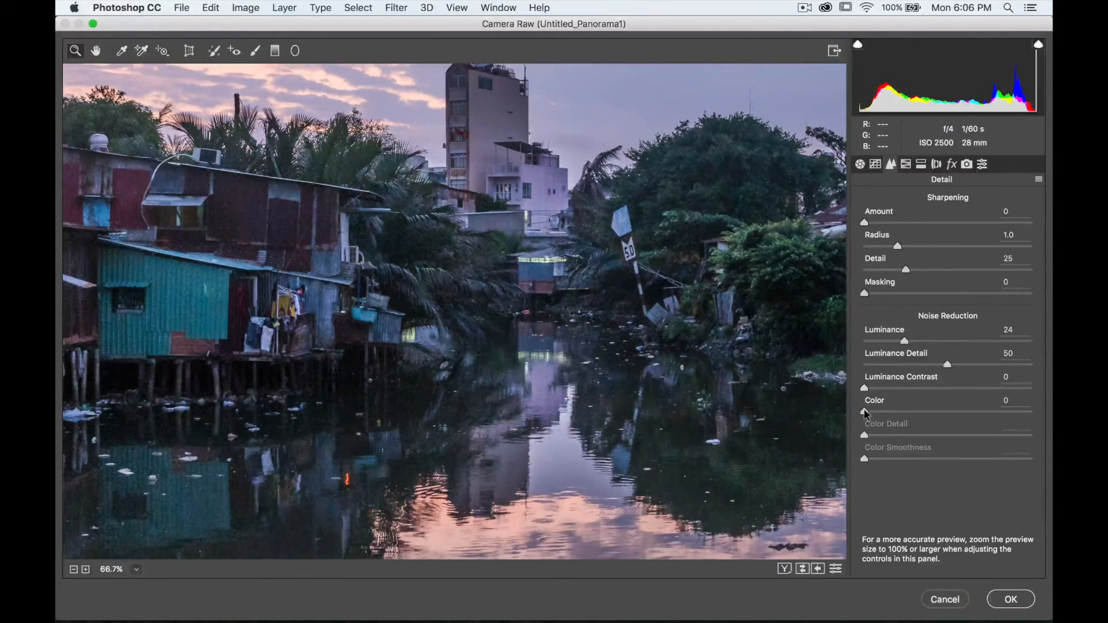
{"action": "left_click_drag", "start_coordinate": [865, 414], "coordinate": [931, 411]}
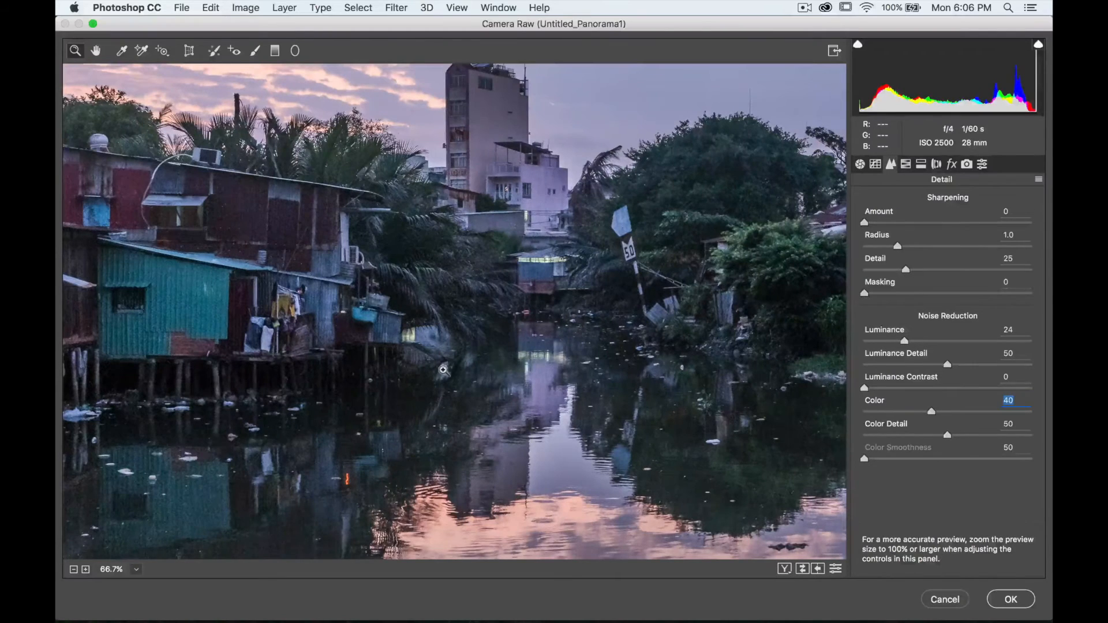
- Toggle the preview on and off to compare the image before and after the Camera Raw adjustments
{"action": "scroll", "coordinate": [443, 370], "scroll_direction": "up", "scroll_amount": 5}
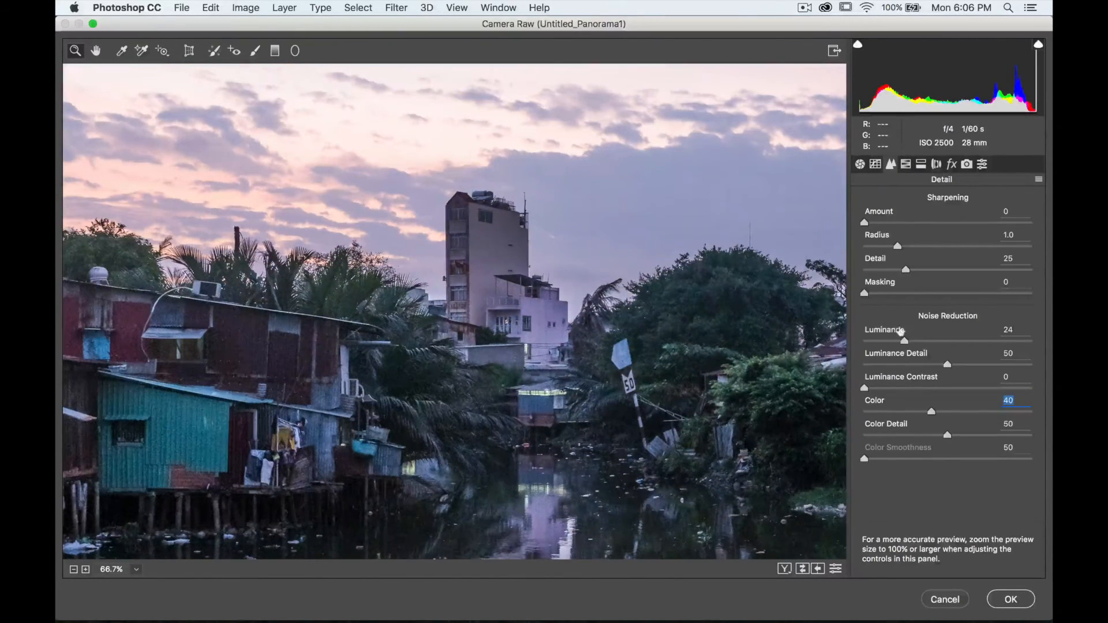
{"action": "scroll", "coordinate": [745, 319], "scroll_direction": "down", "scroll_amount": 6}
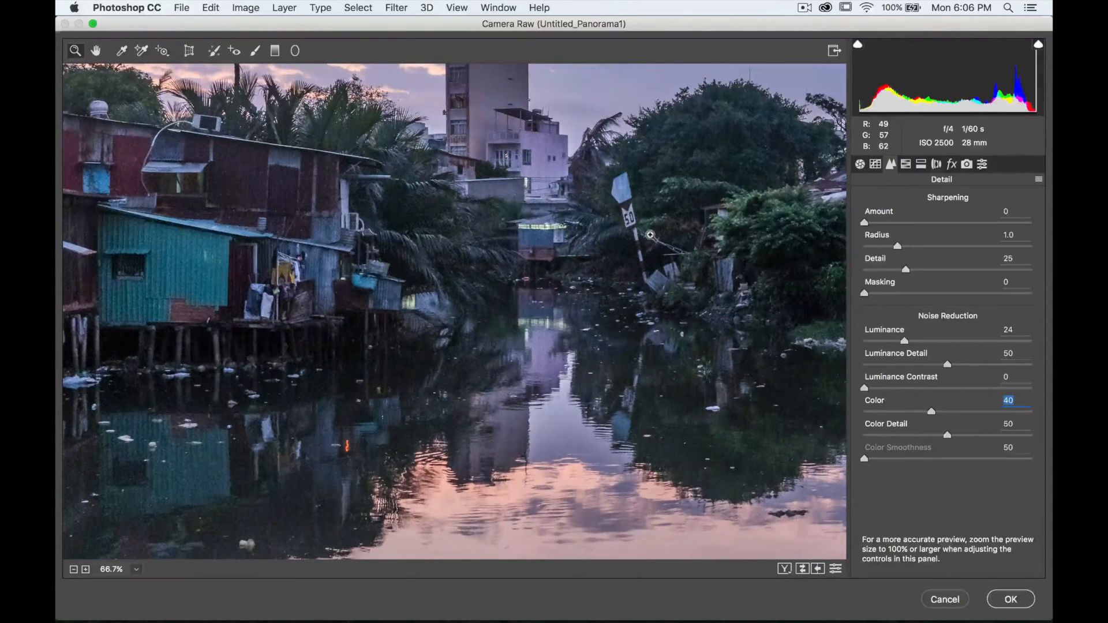
{"action": "left_click", "coordinate": [73, 571]}
{"action": "left_click", "coordinate": [74, 570]}
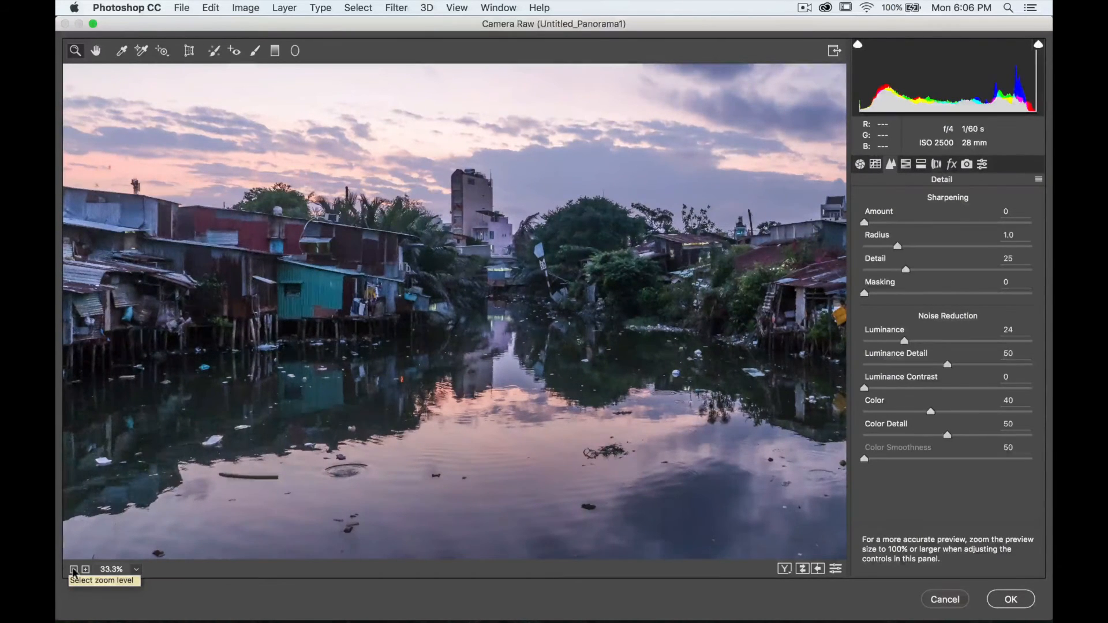
{"action": "key", "text": "p"}
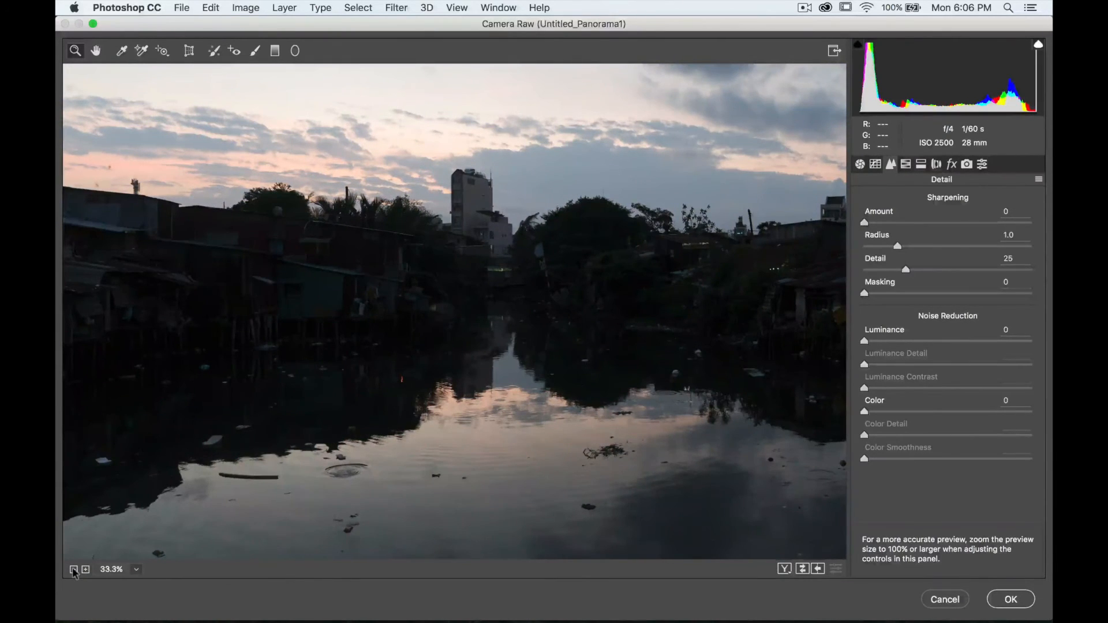
{"action": "key", "text": "p"}
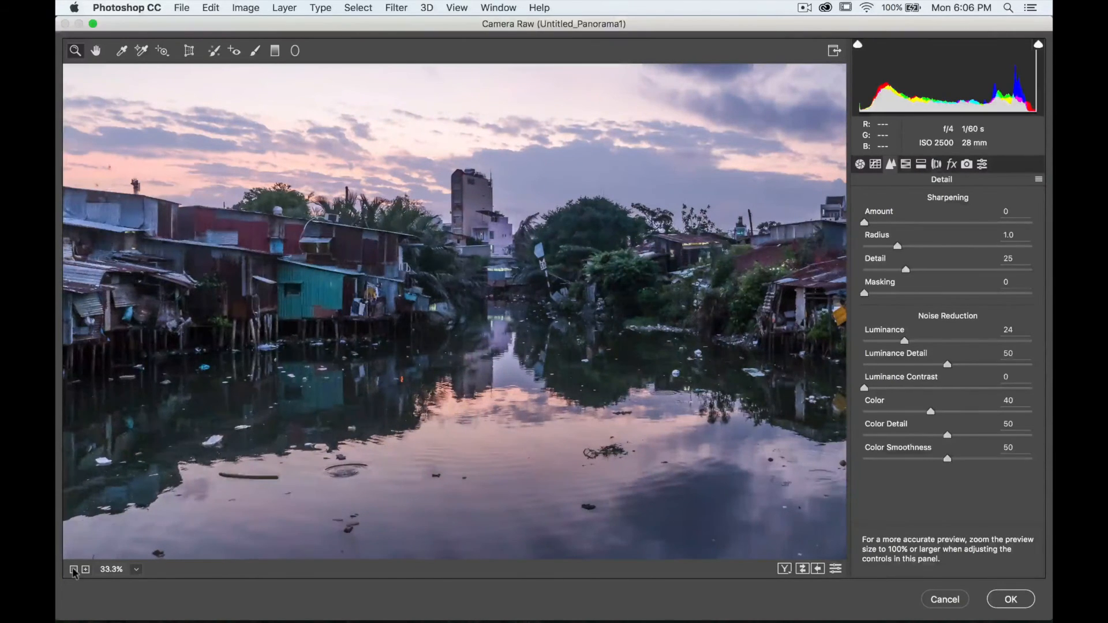
{"action": "key", "text": "p"}
{"action": "key", "text": "p"}
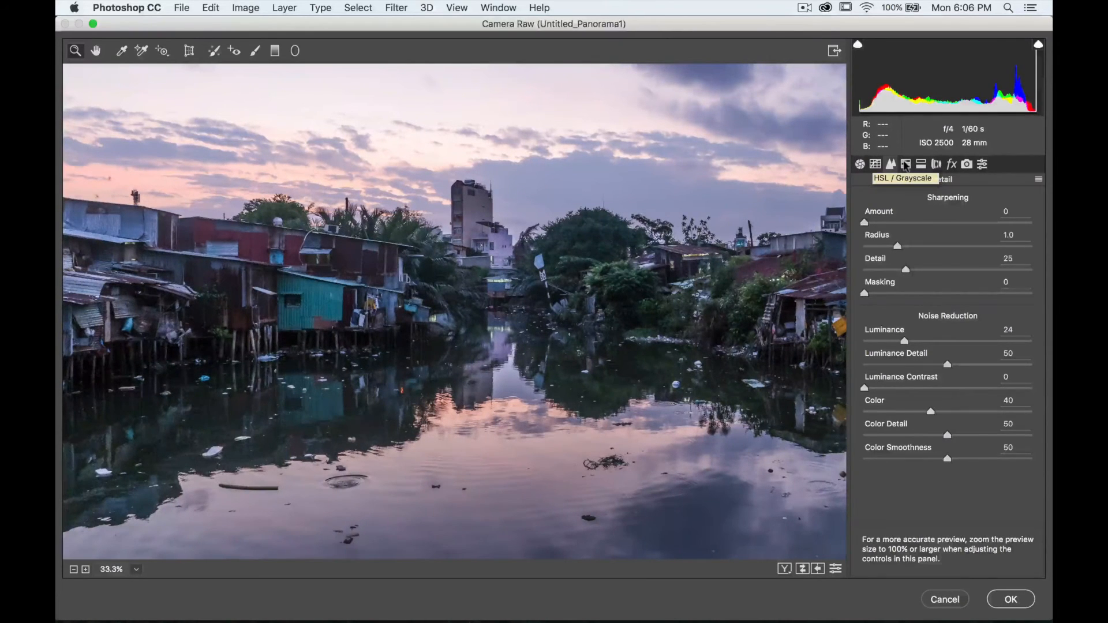
- In Split Toning, set the highlights Hue to 50 and Saturation to 13
{"action": "left_click", "coordinate": [923, 166]}
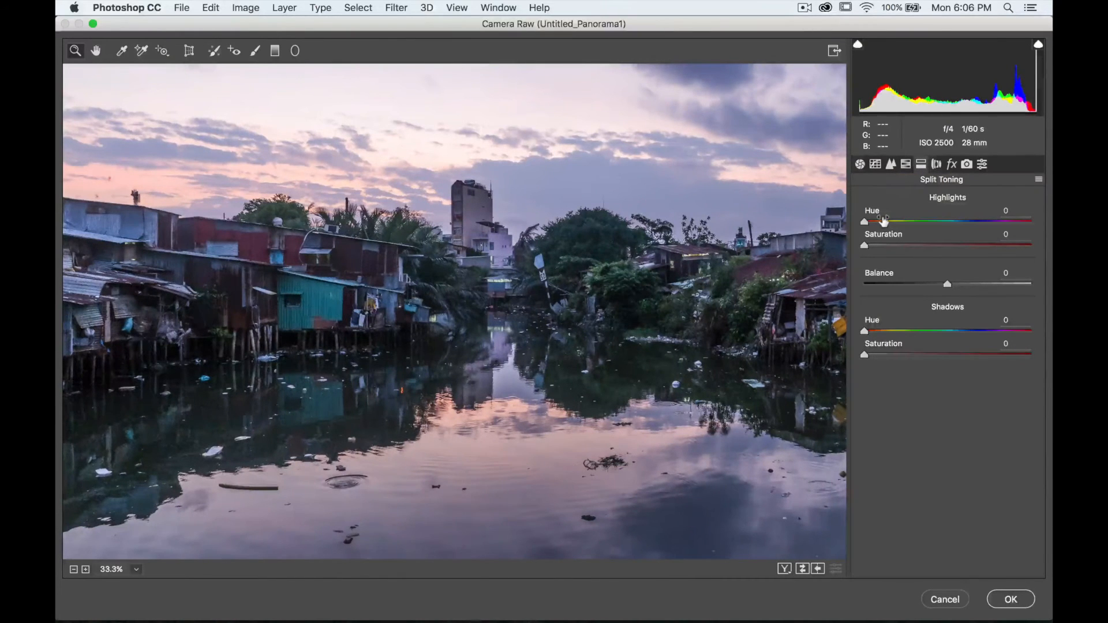
{"action": "left_click_drag", "start_coordinate": [885, 219], "coordinate": [891, 224]}
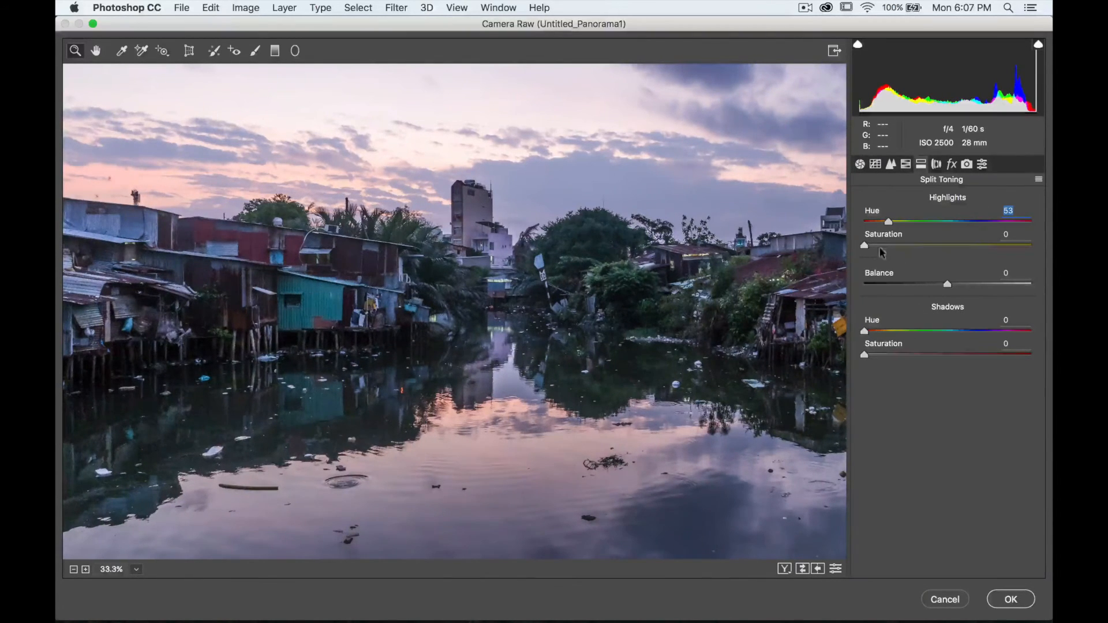
{"action": "left_click_drag", "start_coordinate": [889, 221], "coordinate": [887, 221]}
{"action": "left_click_drag", "start_coordinate": [866, 247], "coordinate": [888, 248]}
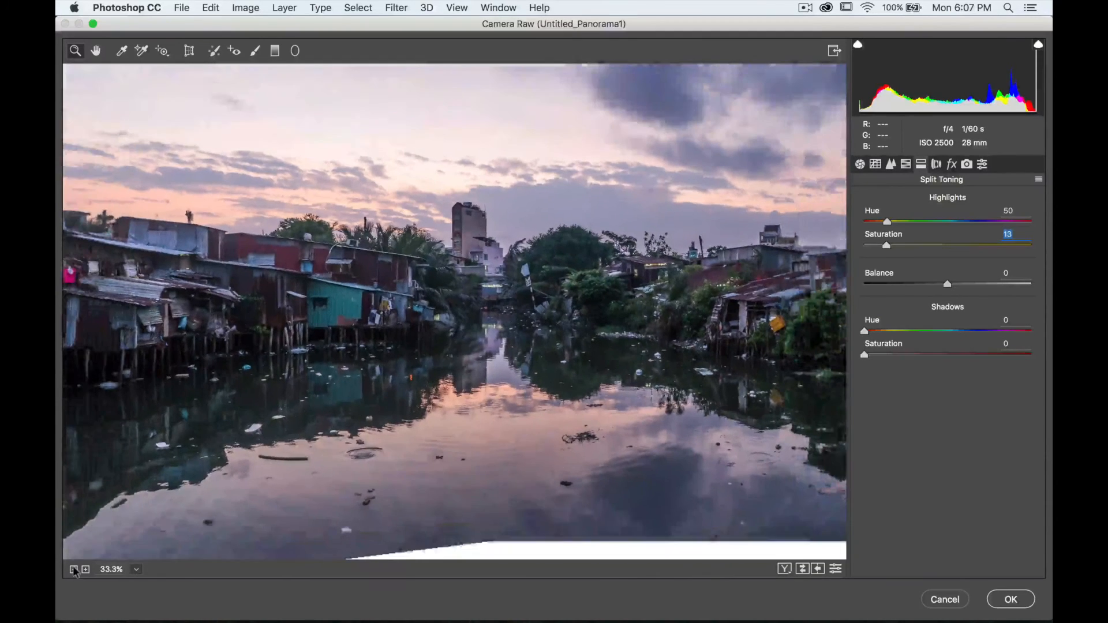
- Zoom out and apply the Camera Raw Filter to the panorama
{"action": "left_click", "coordinate": [73, 570]}
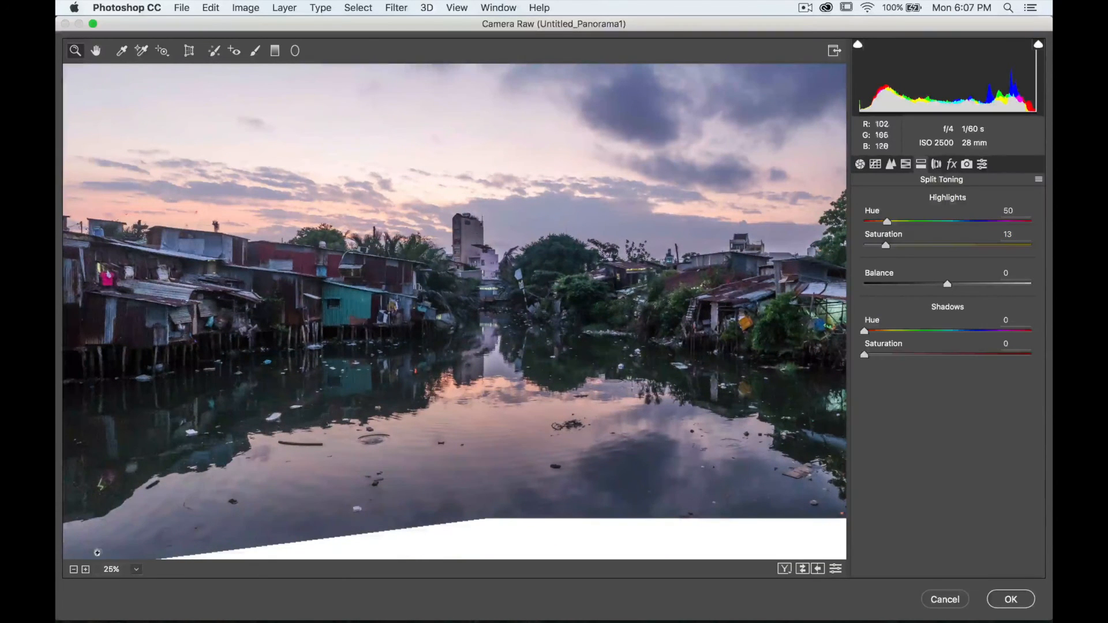
{"action": "left_click", "coordinate": [73, 570]}
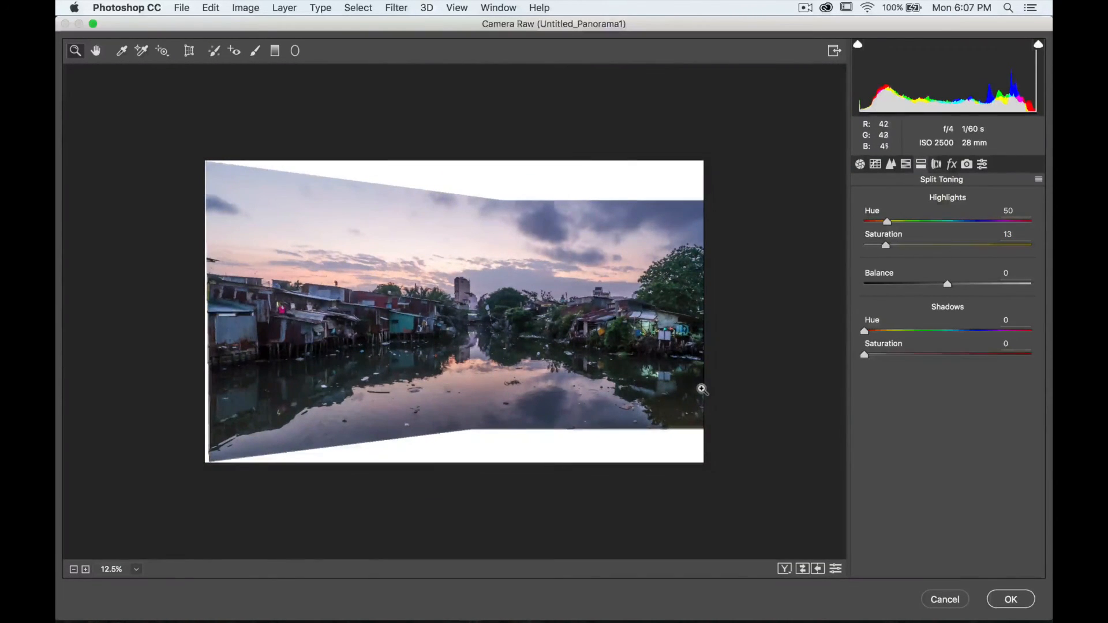
{"action": "left_click", "coordinate": [1004, 596]}
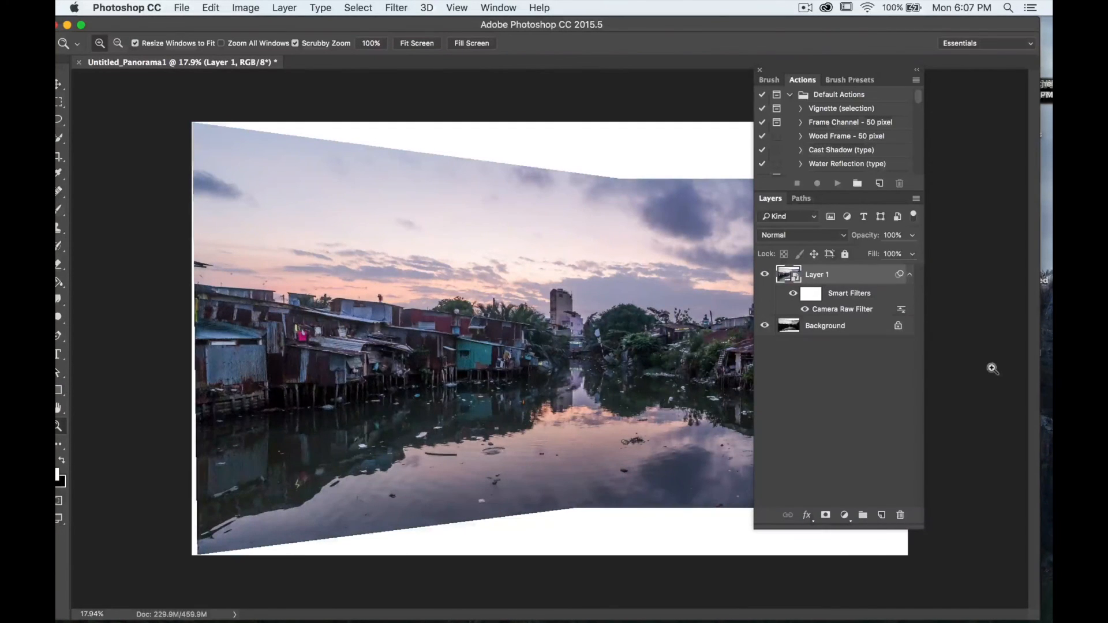
- Toggle the filtered layer's visibility to compare the result with the unedited panorama
{"action": "left_click", "coordinate": [765, 278]}
{"action": "left_click", "coordinate": [765, 277]}
{"action": "left_click", "coordinate": [765, 277]}
{"action": "left_click", "coordinate": [765, 277]}
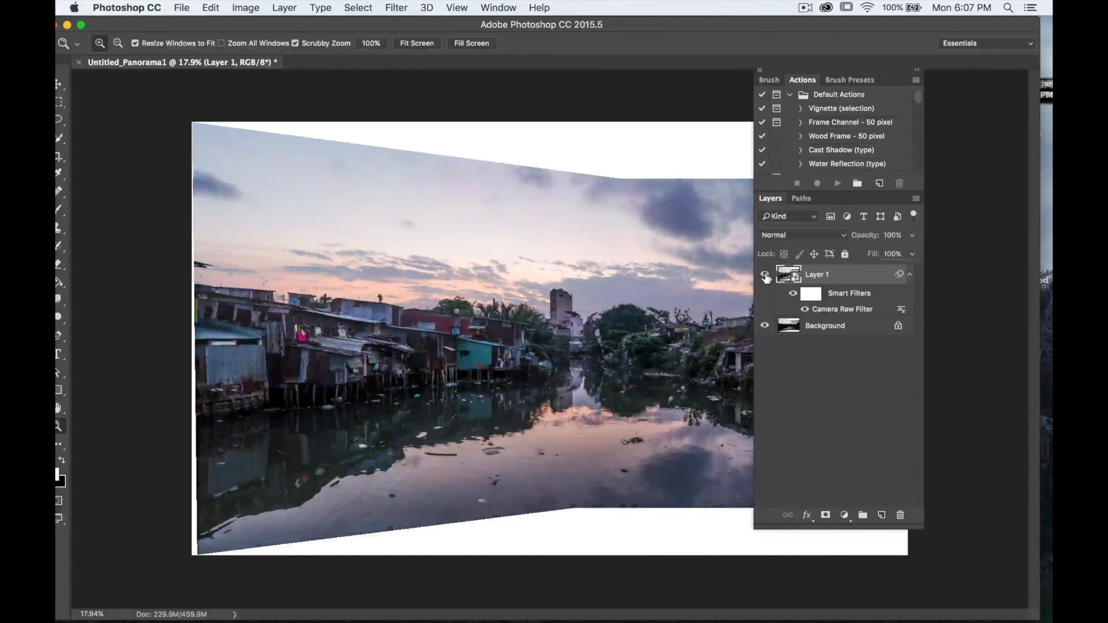
{"action": "left_click", "coordinate": [765, 277]}
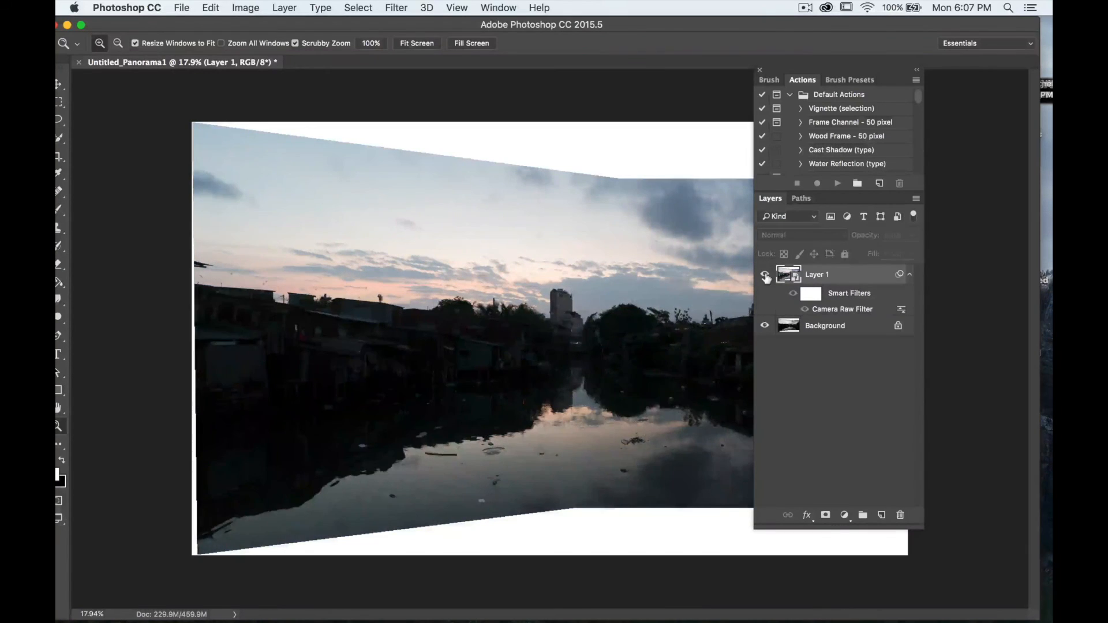
{"action": "left_click", "coordinate": [765, 277]}
{"action": "left_click_drag", "start_coordinate": [816, 71], "coordinate": [917, 77]}
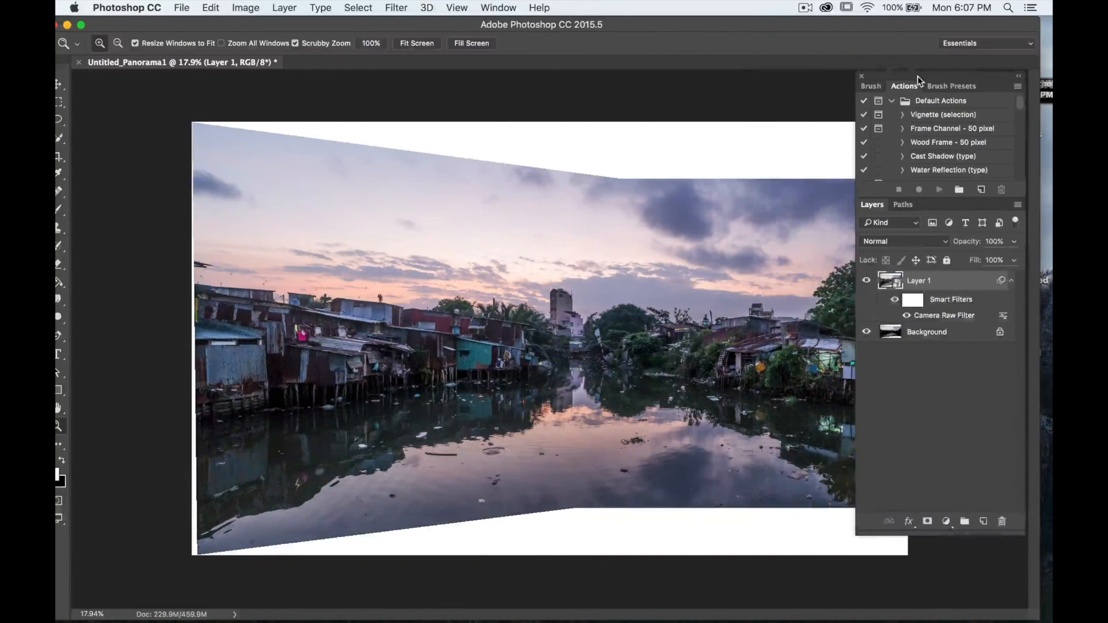
{"action": "left_click_drag", "start_coordinate": [729, 22], "coordinate": [719, 22]}
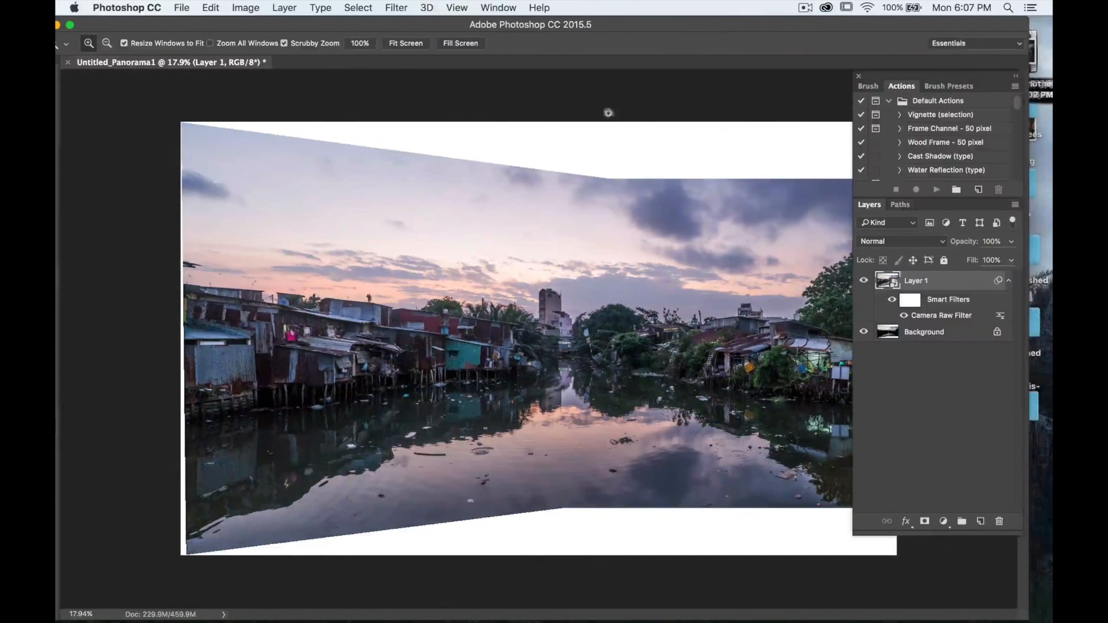
- Crop the panorama's top, bottom and left edges to remove the empty white areas
{"action": "scroll", "coordinate": [484, 227], "scroll_direction": "down", "scroll_amount": 3}
{"action": "key", "text": "c"}
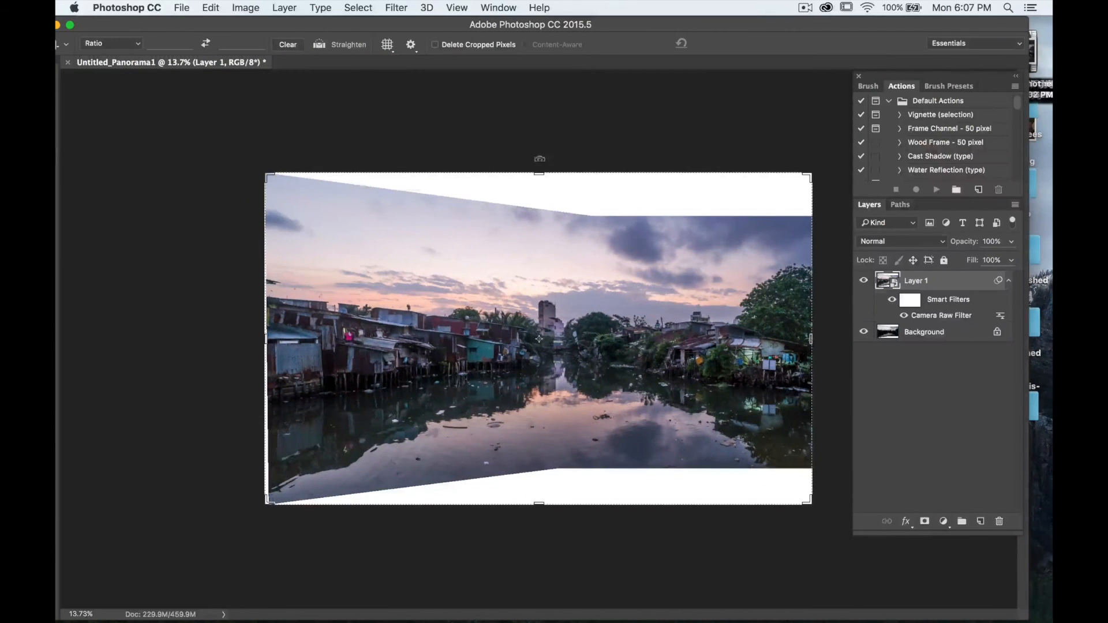
{"action": "left_click_drag", "start_coordinate": [539, 169], "coordinate": [540, 193]}
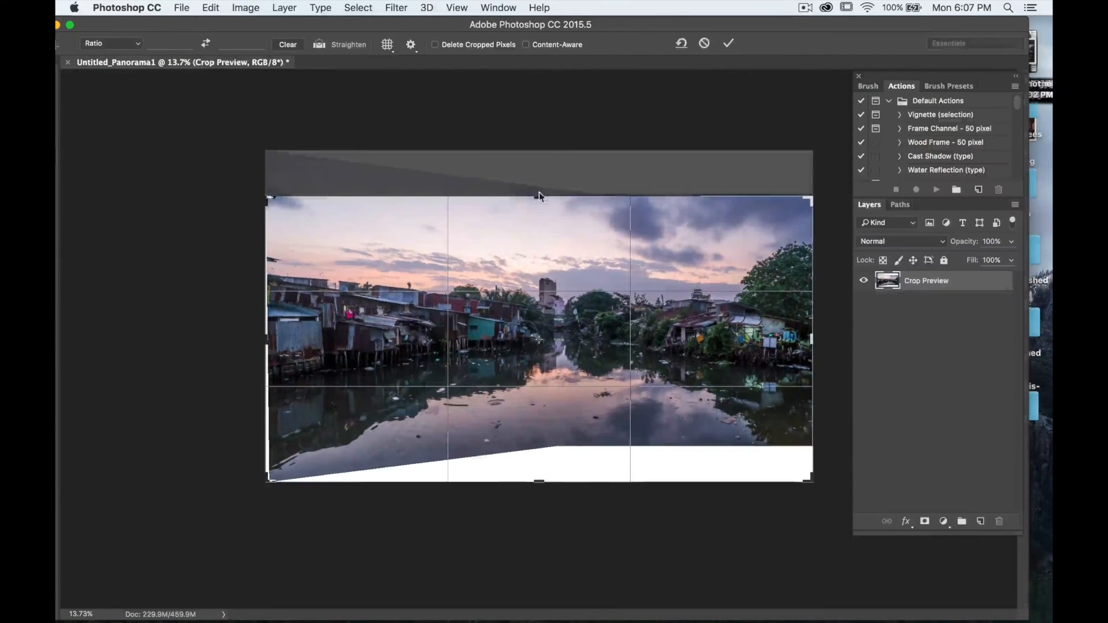
{"action": "left_click_drag", "start_coordinate": [543, 479], "coordinate": [543, 458]}
{"action": "left_click_drag", "start_coordinate": [268, 338], "coordinate": [273, 338]}
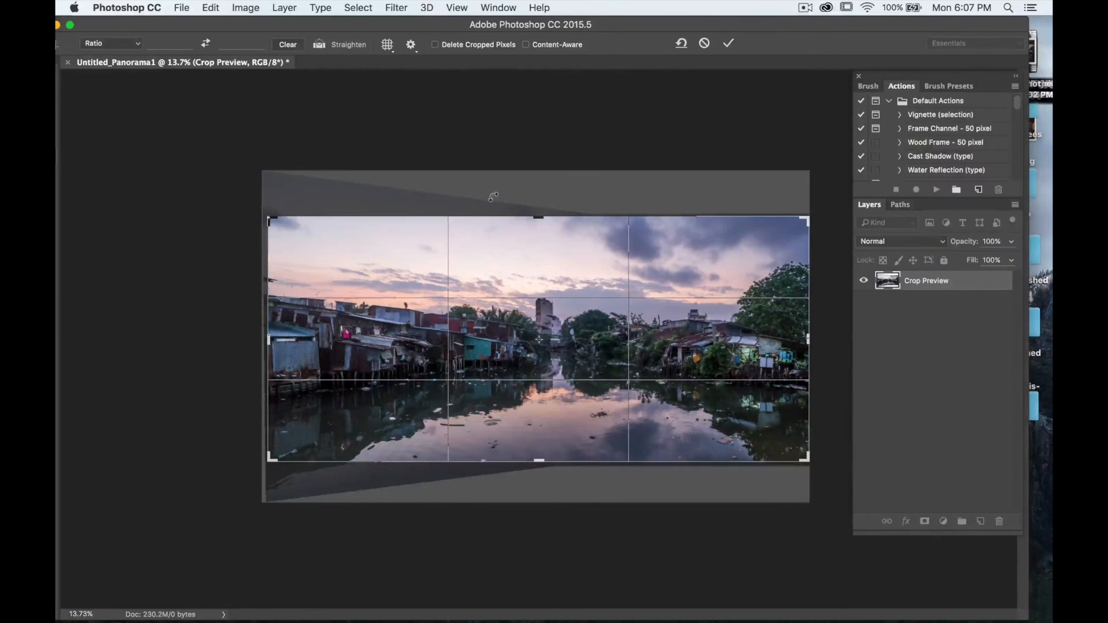
{"action": "key", "text": "Return"}
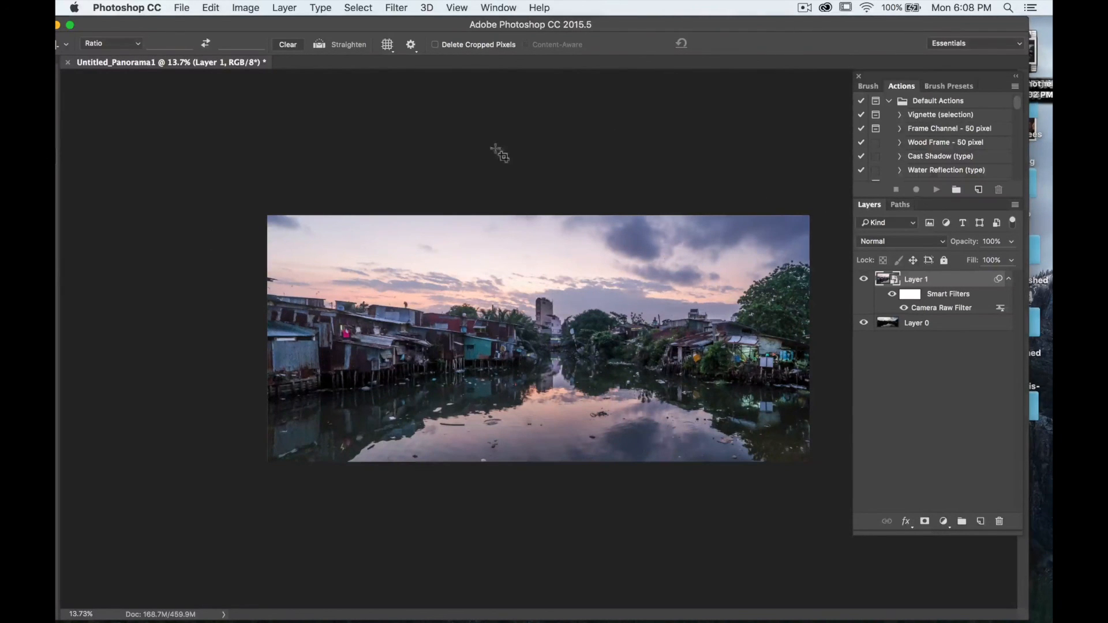
- Hide the panels and zoom in to view the finished panorama
{"action": "left_click_drag", "start_coordinate": [430, 26], "coordinate": [459, 26]}
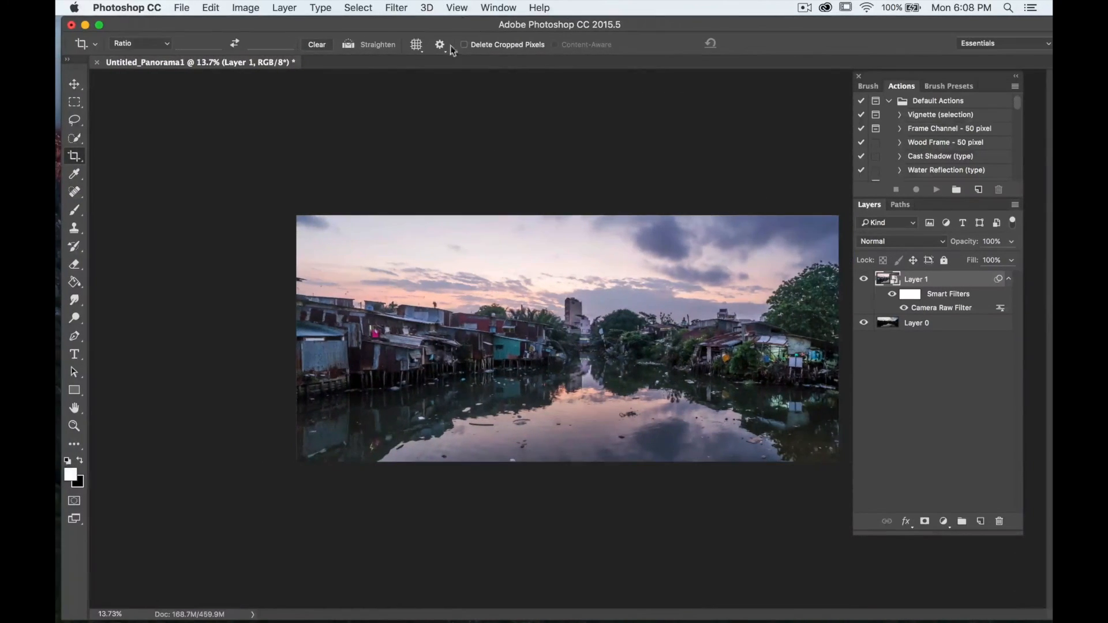
{"action": "scroll", "coordinate": [428, 339], "scroll_direction": "up", "scroll_amount": 3}
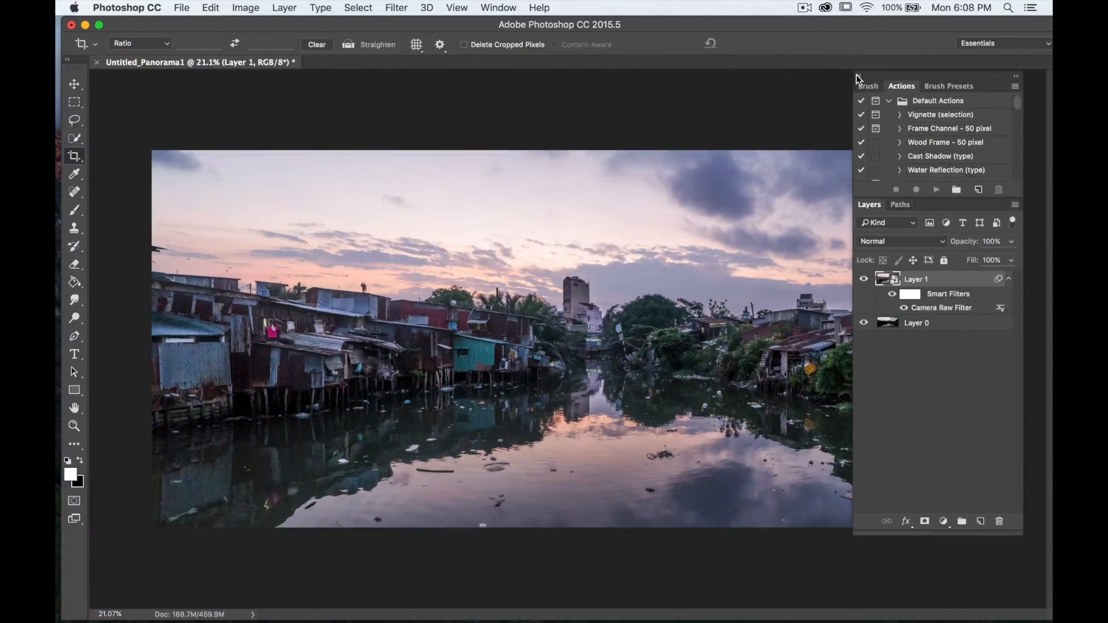
{"action": "key", "text": "shift+Tab"}
{"action": "scroll", "coordinate": [700, 173], "scroll_direction": "up", "scroll_amount": 1}
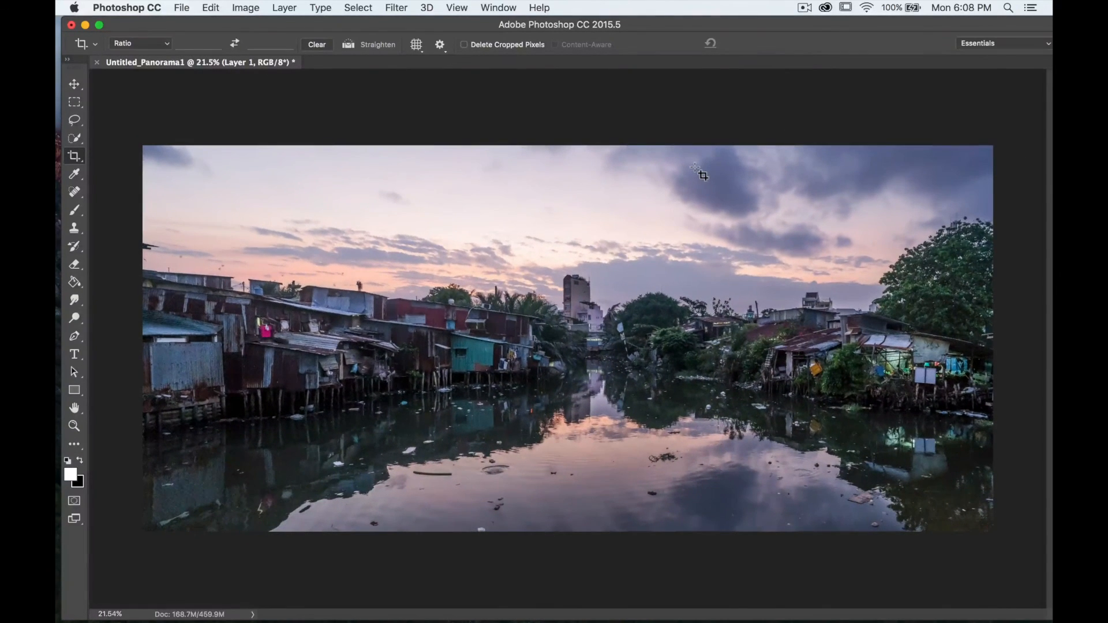